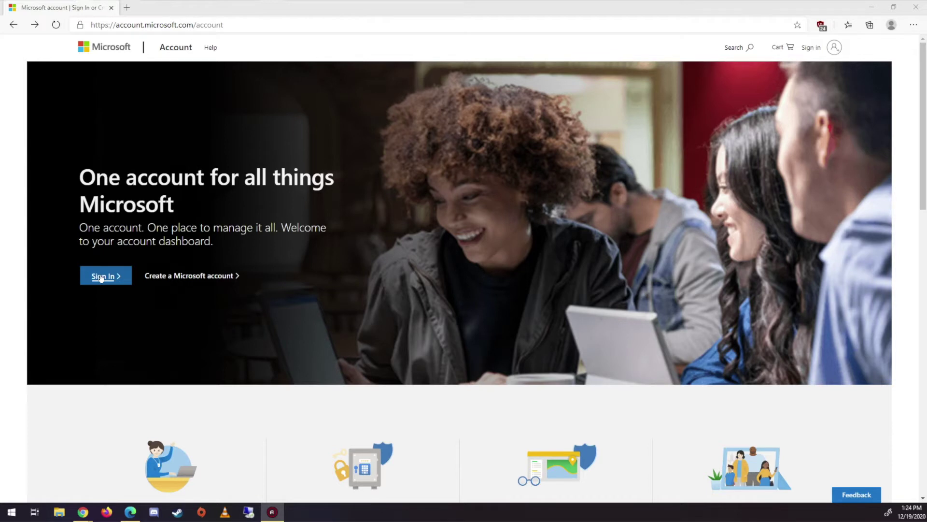
Choose a new outlook.com username for the new Microsoft account, then enter its password.
left_click(183, 276)
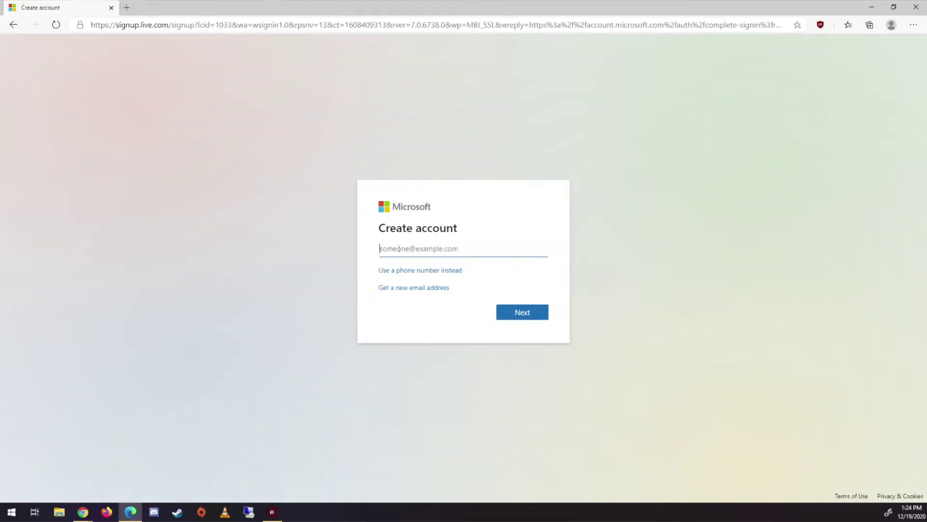
left_click(391, 289)
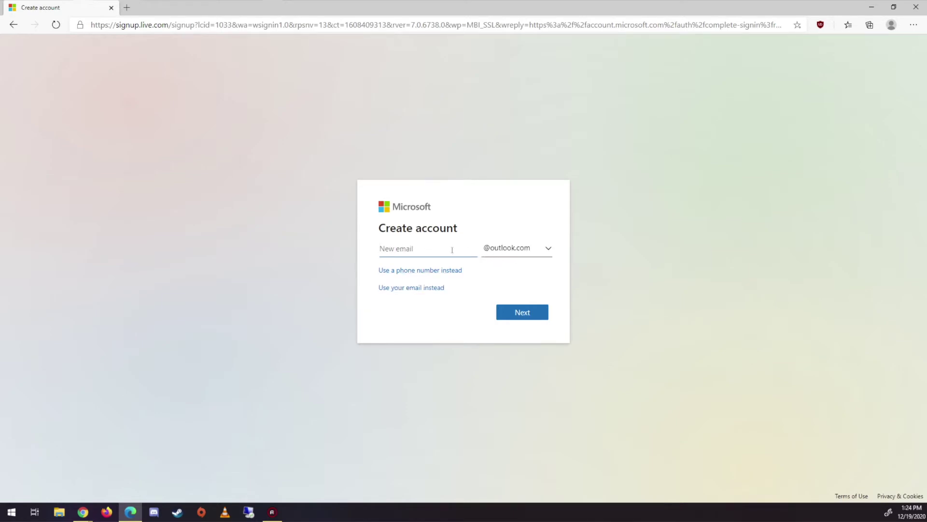
left_click(526, 317)
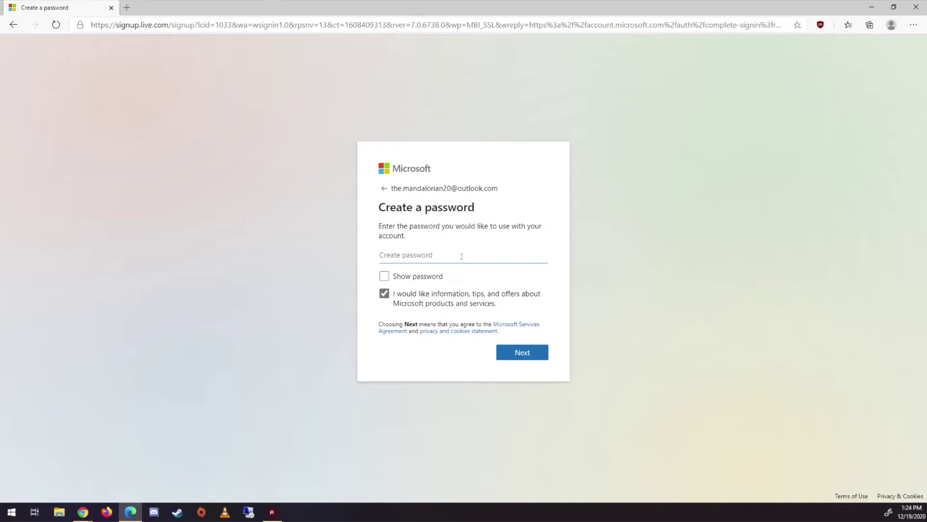
type("••••••••••••")
left_click(519, 353)
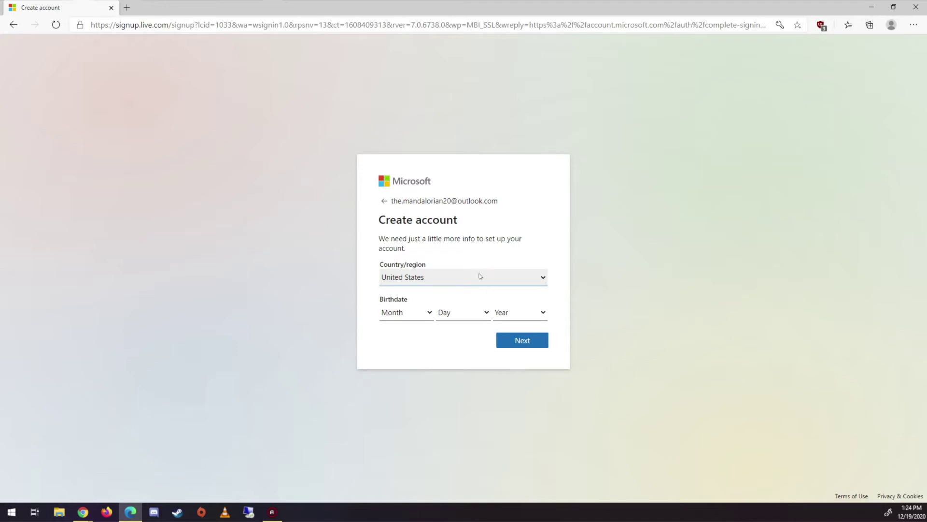
left_click(418, 315)
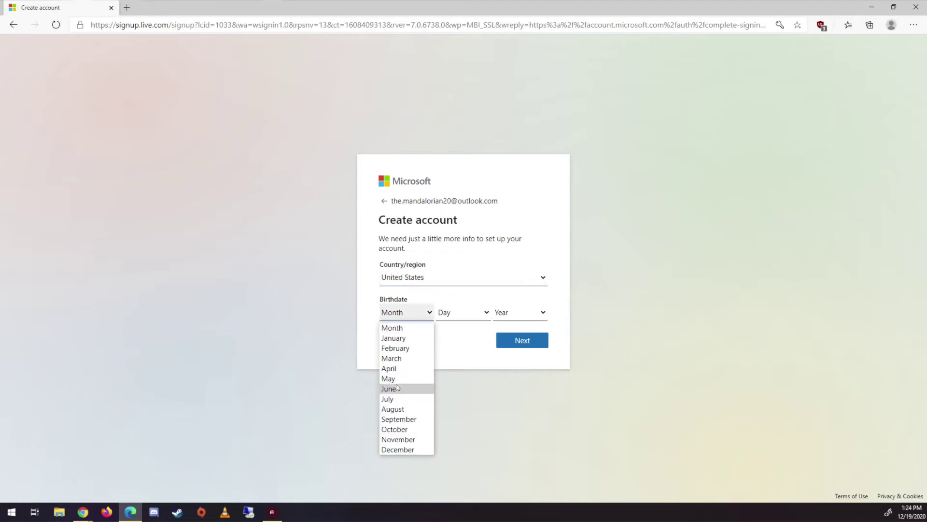
left_click(404, 409)
left_click(462, 312)
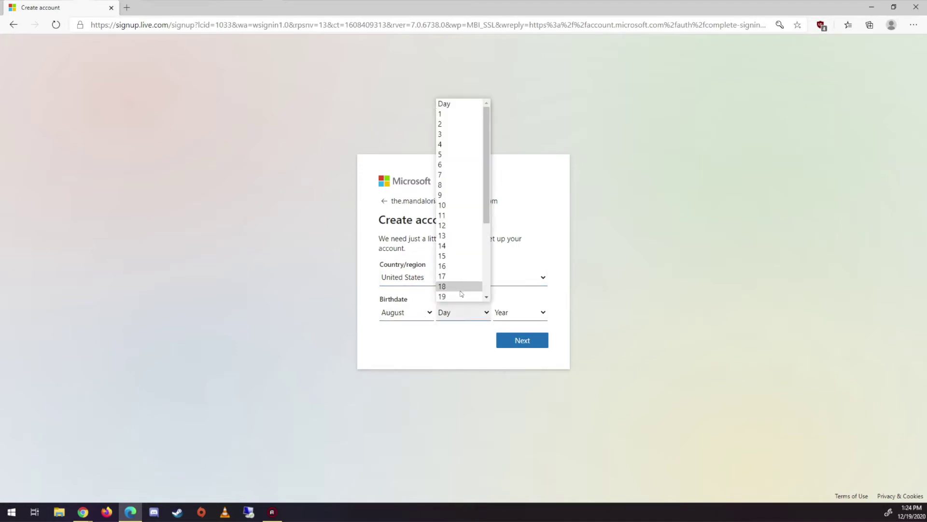
left_click(460, 286)
left_click(513, 313)
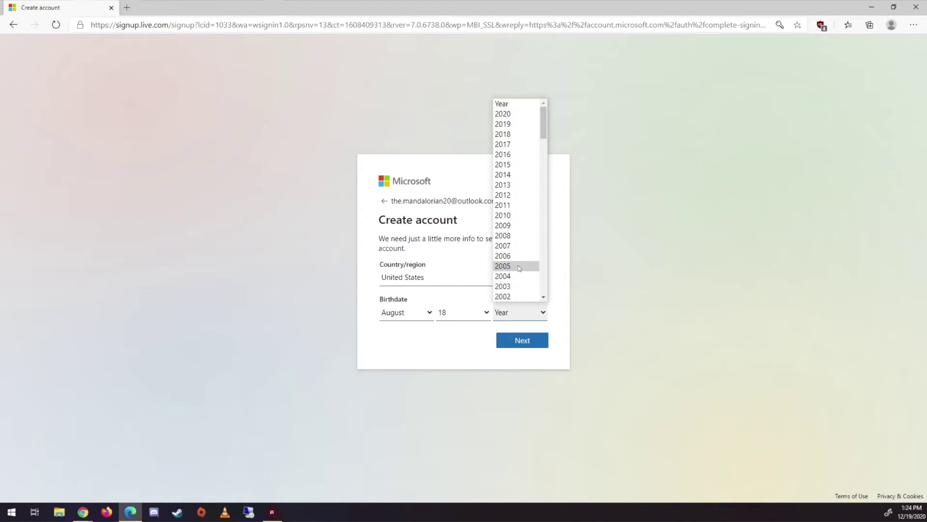
scroll(519, 268, "down", 6)
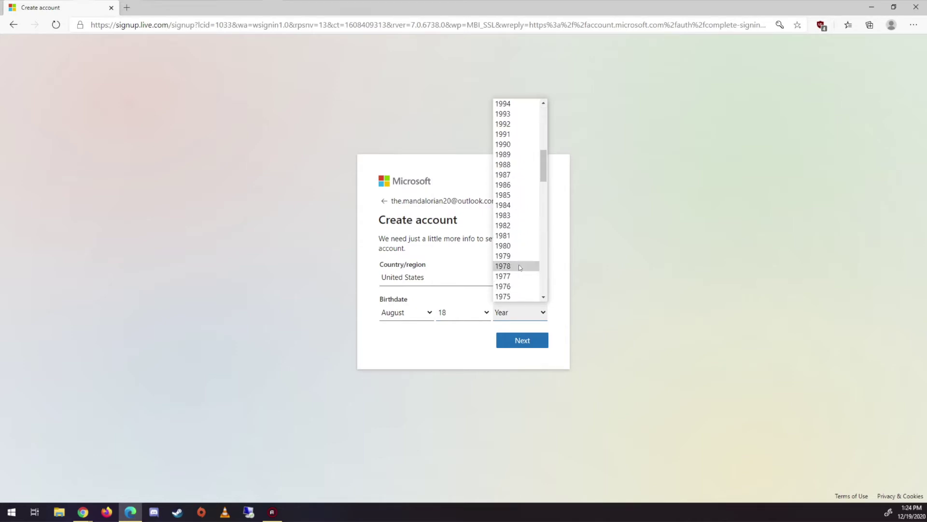
left_click(524, 226)
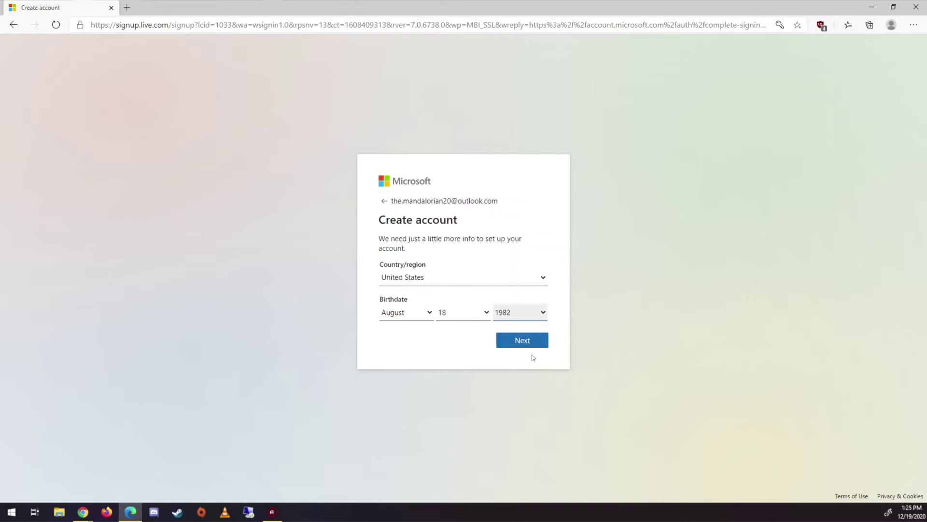
left_click(523, 343)
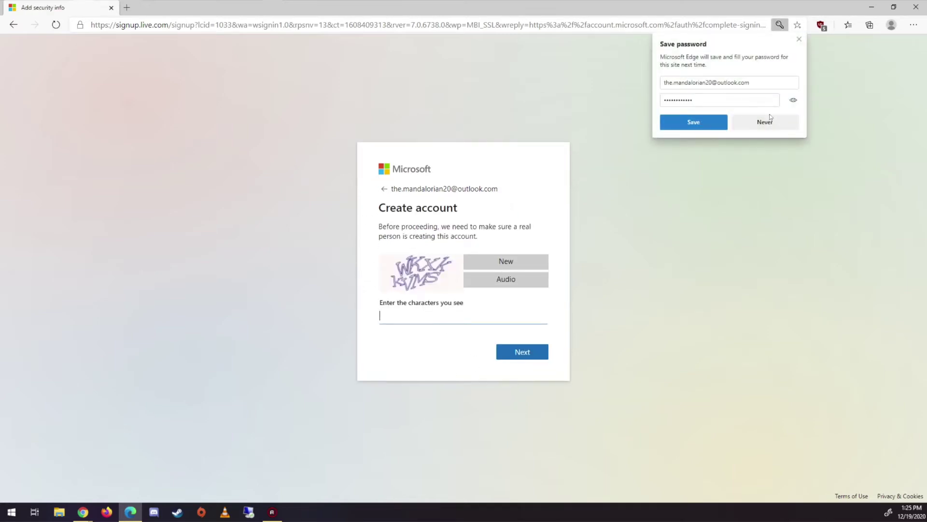
Let Edge save the new password and pass the CAPTCHA character check.
left_click(717, 123)
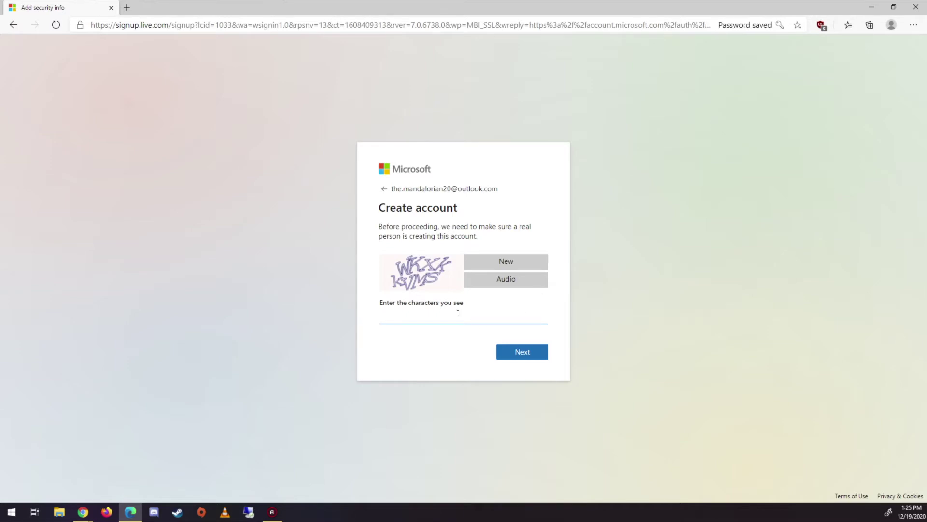
type("wkxkkv")
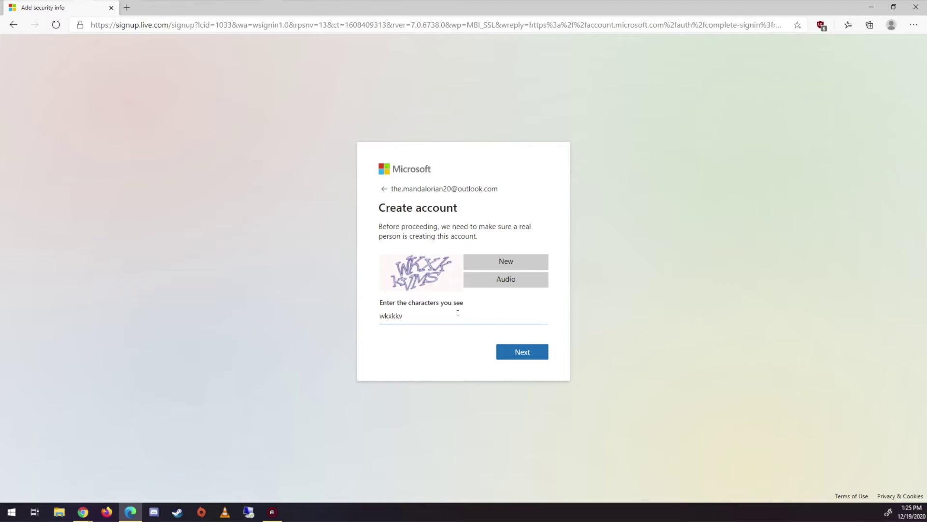
type("ms")
left_click(512, 354)
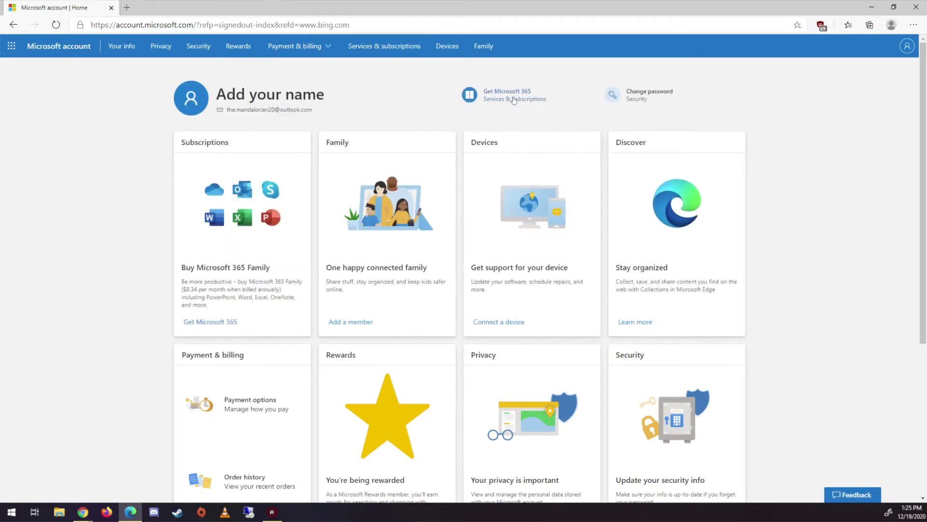
From Family, enter the account holder's first and last name, then dismiss the add-member prompt.
left_click(483, 48)
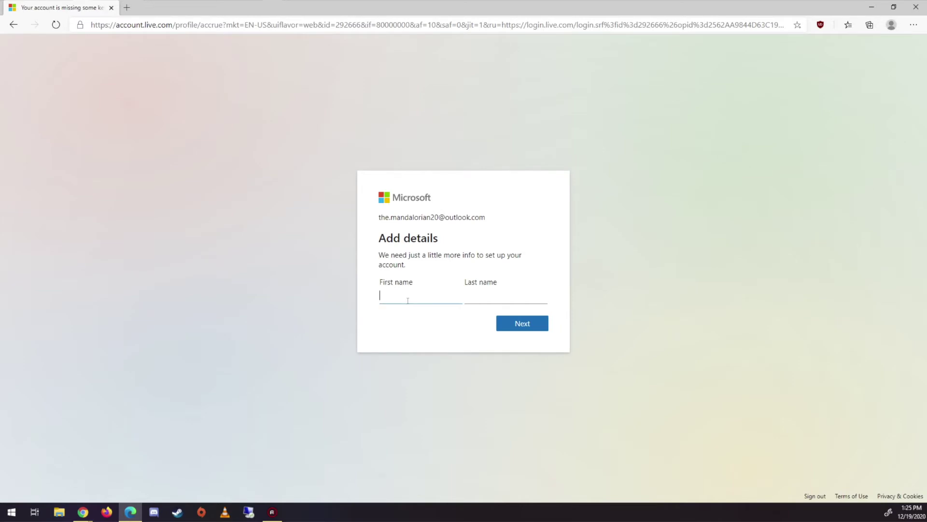
type("Ry")
key("BackSpace")
key("BackSpace")
type("John")
key("Tab")
type("Snow")
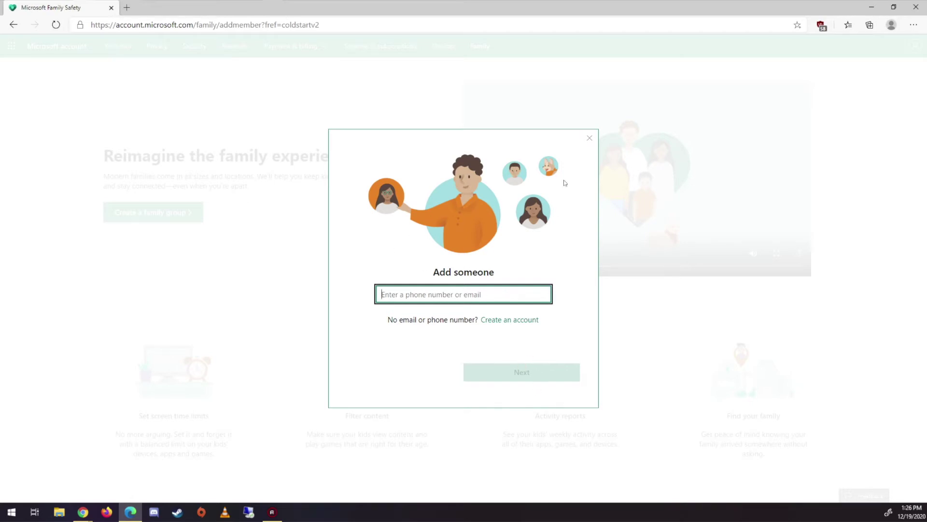
left_click(587, 140)
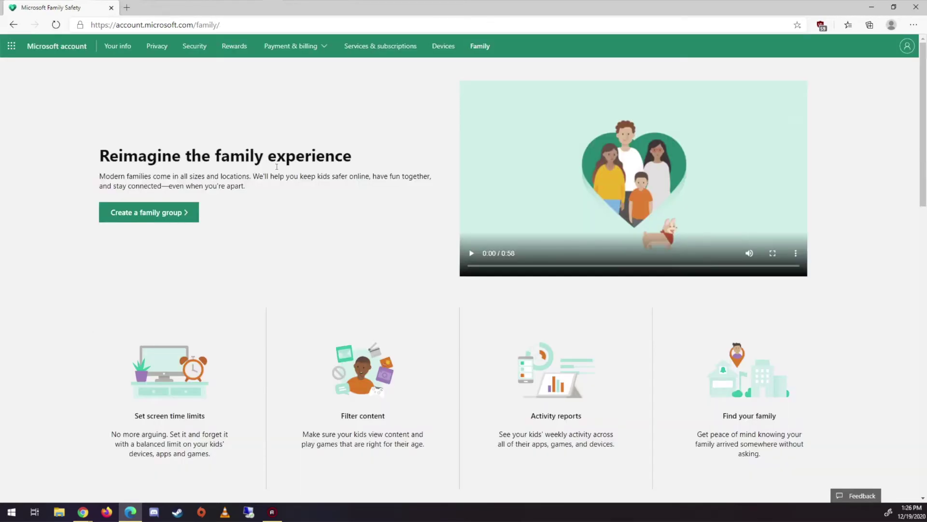
Reopen Create a family group's add-member prompt, then switch to Firefox showing the other account's profile.
left_click(132, 213)
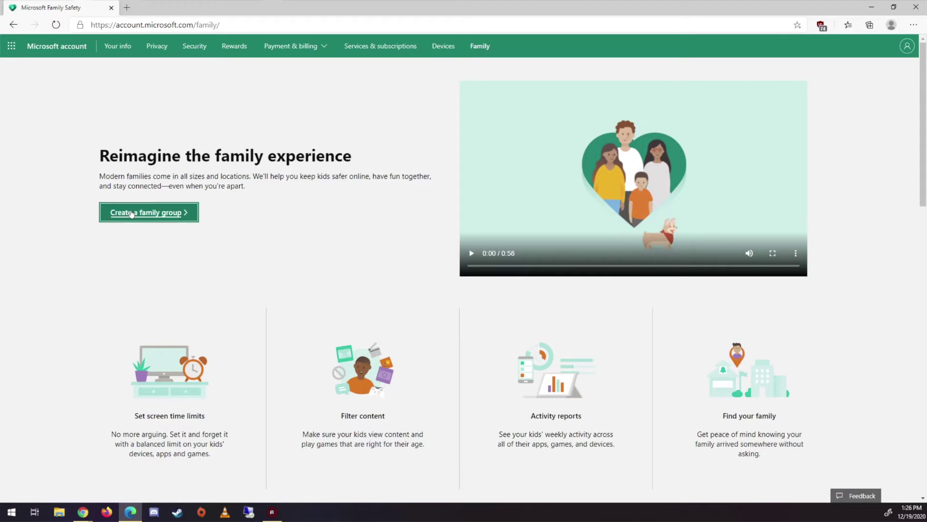
left_click(399, 290)
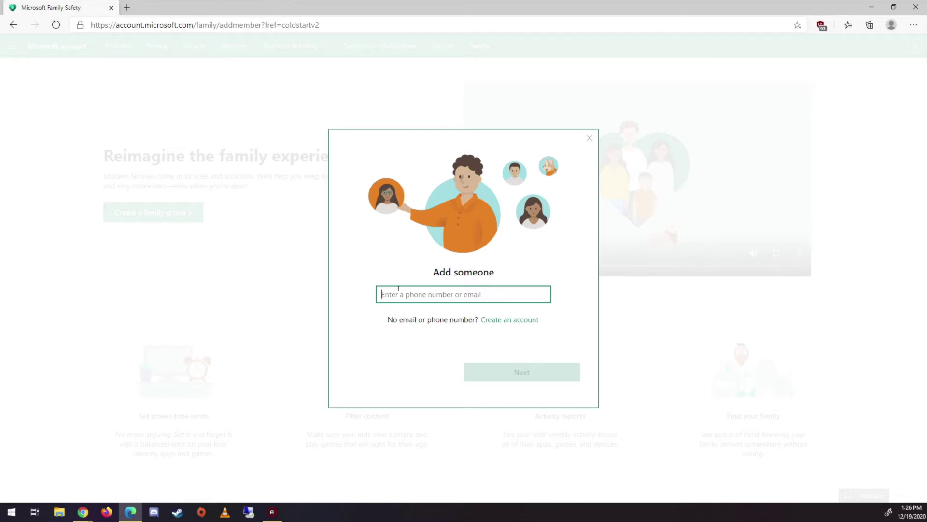
type("1")
key("BackSpace")
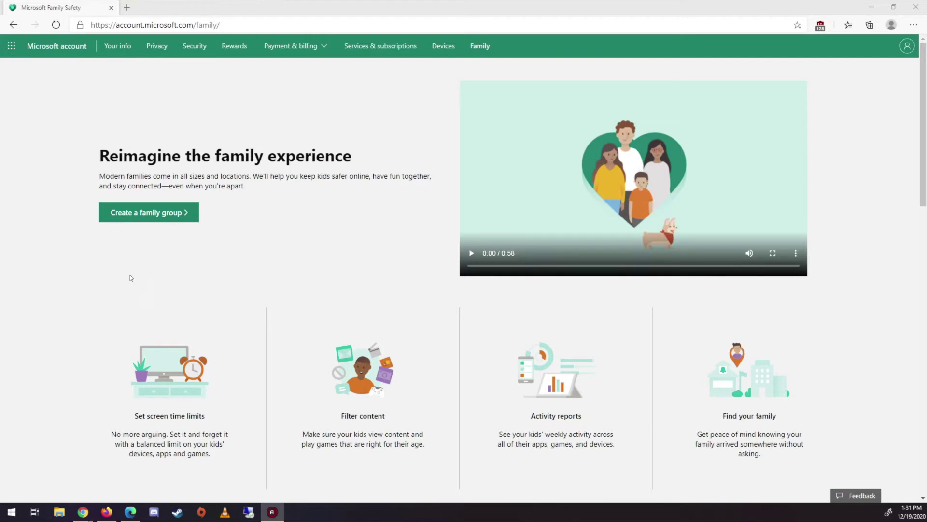
left_click(156, 214)
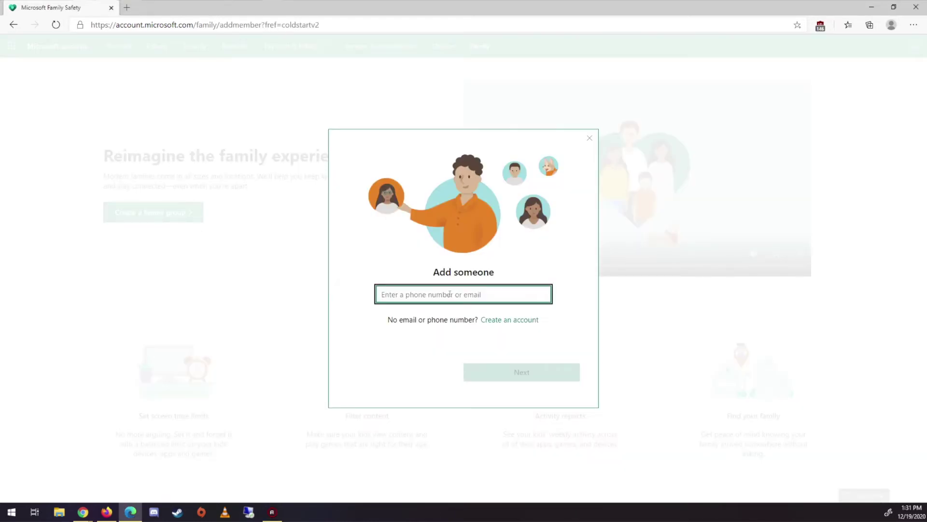
left_click(106, 512)
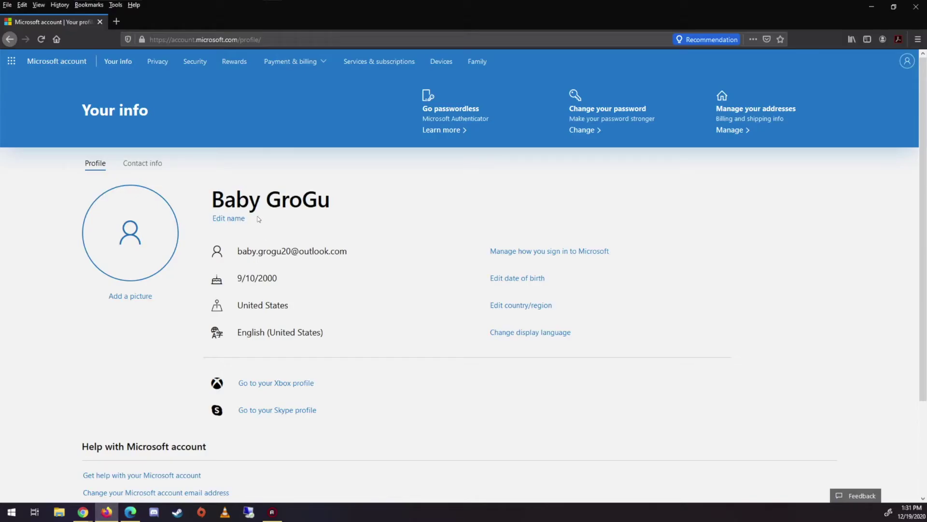
Copy the other account's e-mail from its Your info page and hide Firefox to return to Edge.
left_click_drag(238, 251, 347, 251)
key("ctrl+c")
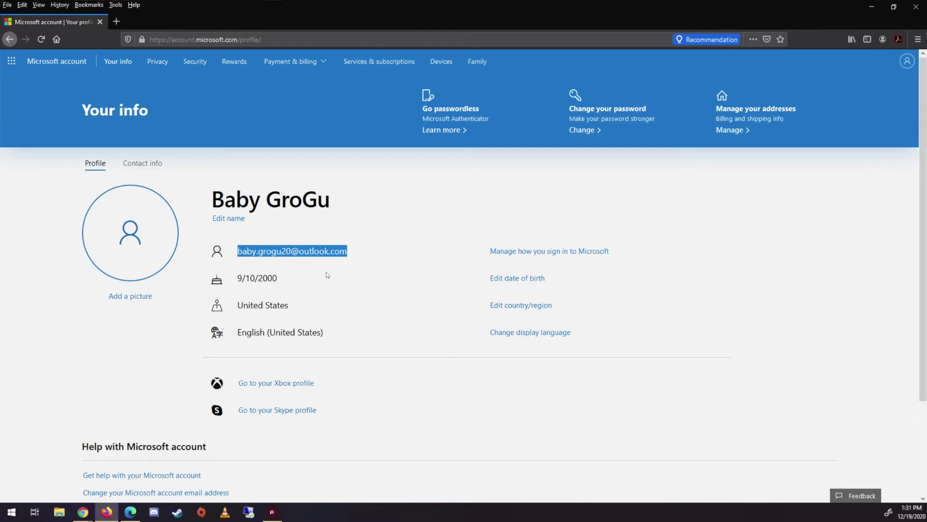
double_click(801, 10)
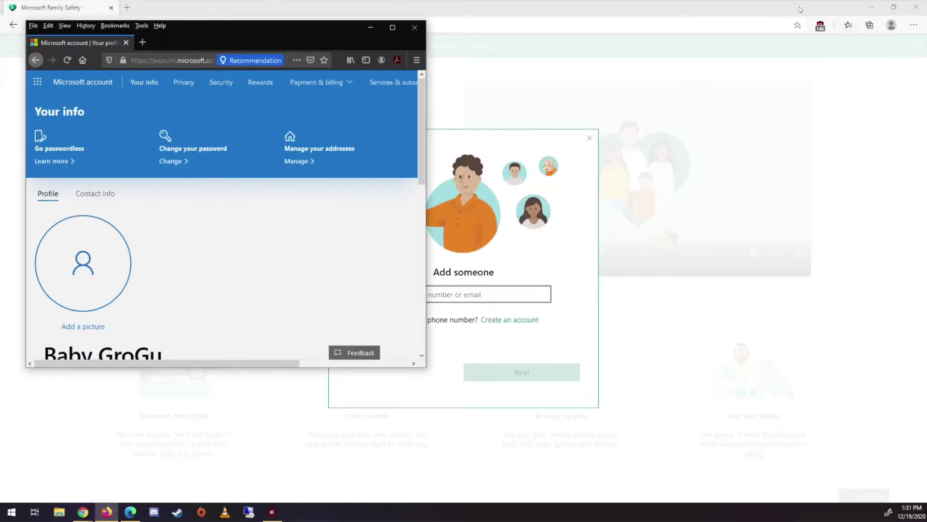
left_click(370, 27)
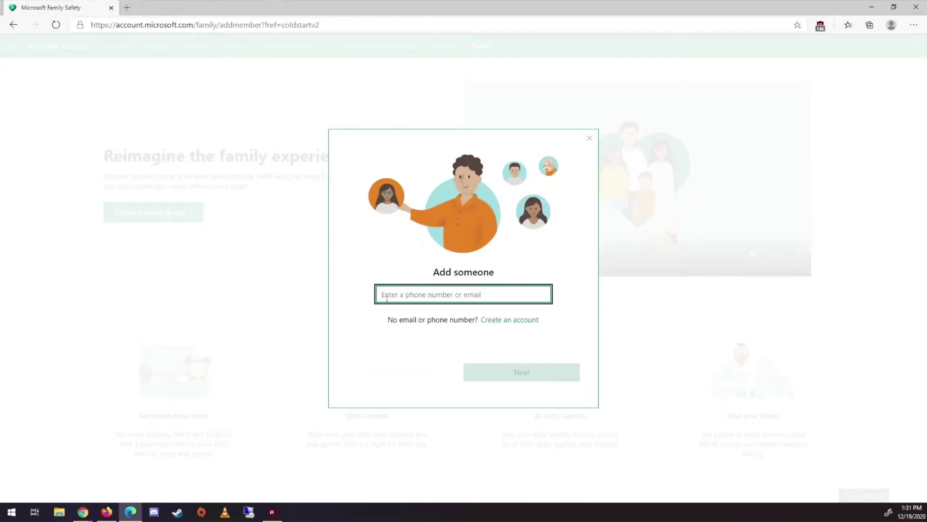
Paste the other account's e-mail, choose the Member role, pass the character check and send the invite.
key("ctrl+v")
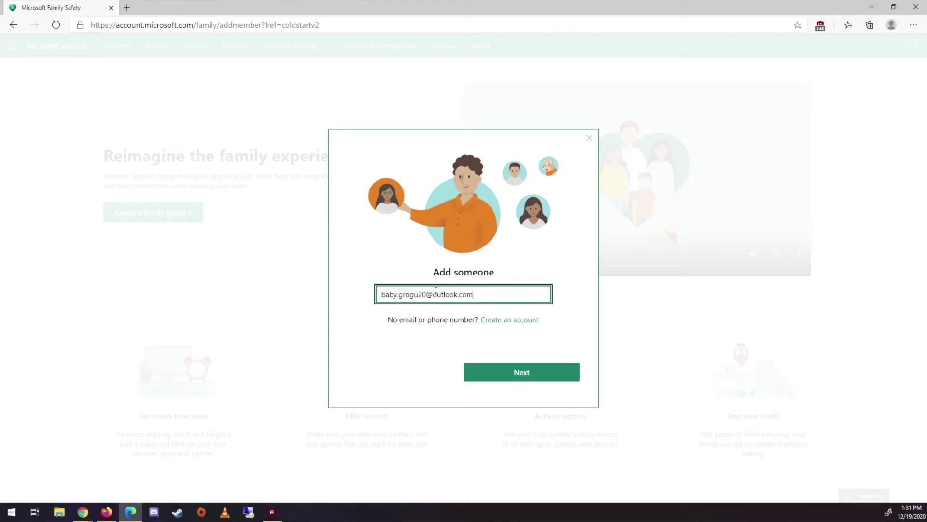
left_click(508, 377)
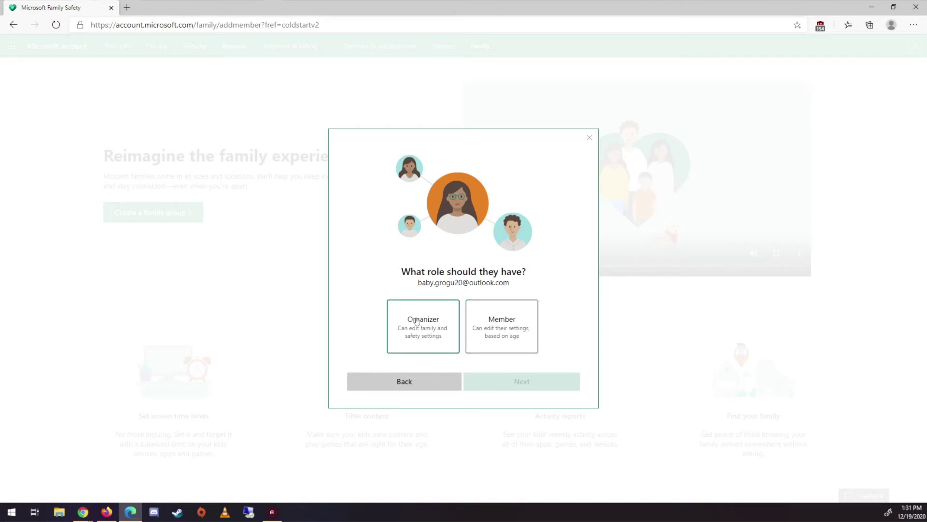
left_click(494, 332)
left_click(528, 381)
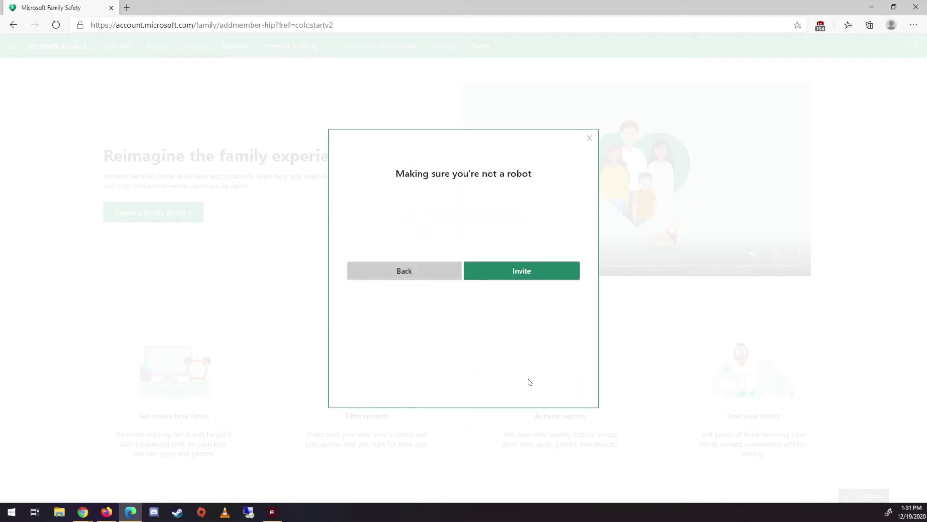
left_click(497, 263)
type("k")
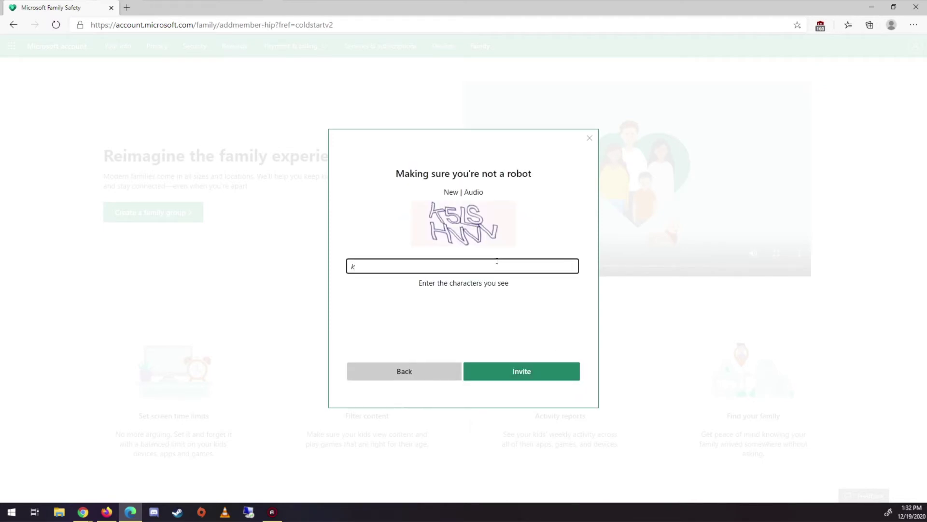
type("5lshvvv")
left_click(530, 376)
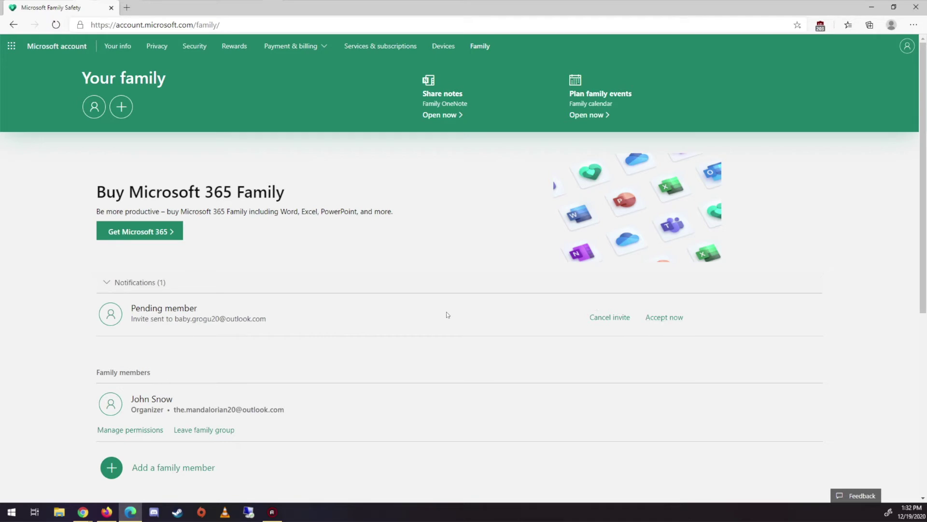
Accept the pending invitation and sign in as the invited account using its saved password.
left_click(665, 319)
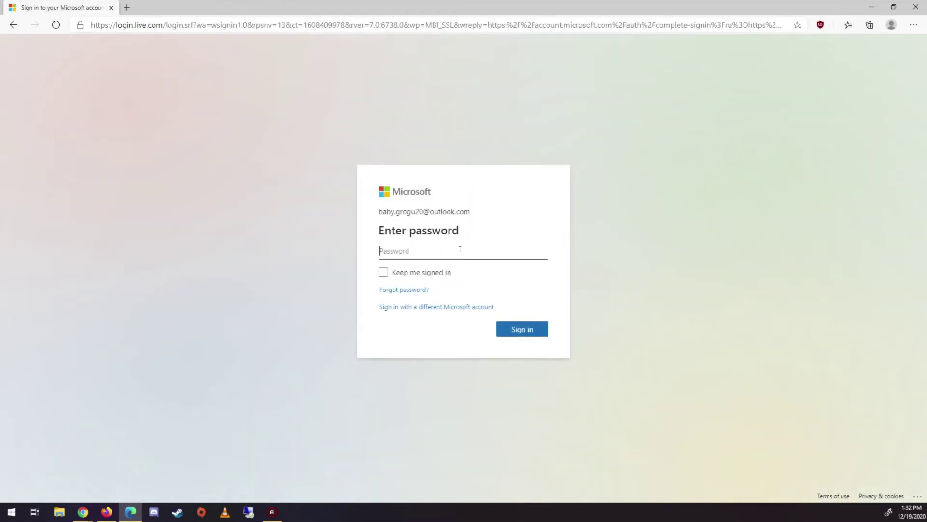
left_click(460, 250)
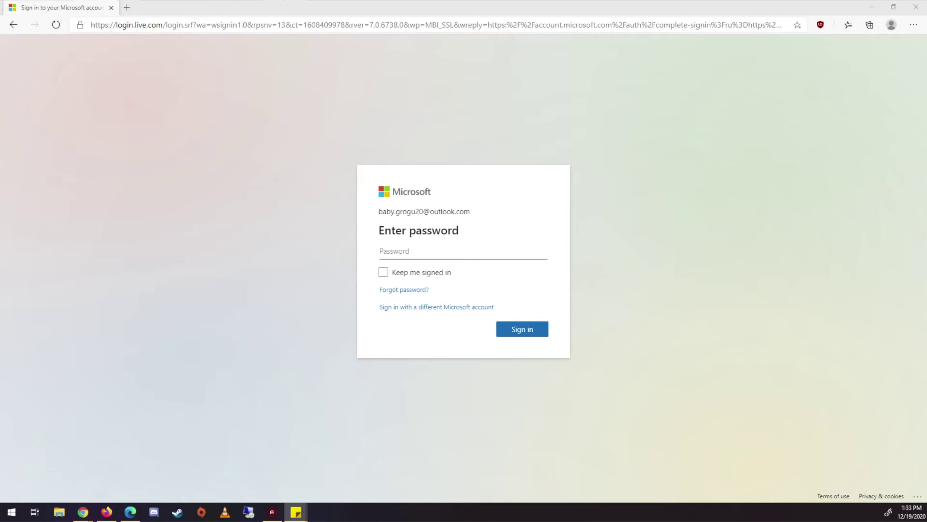
left_click(417, 248)
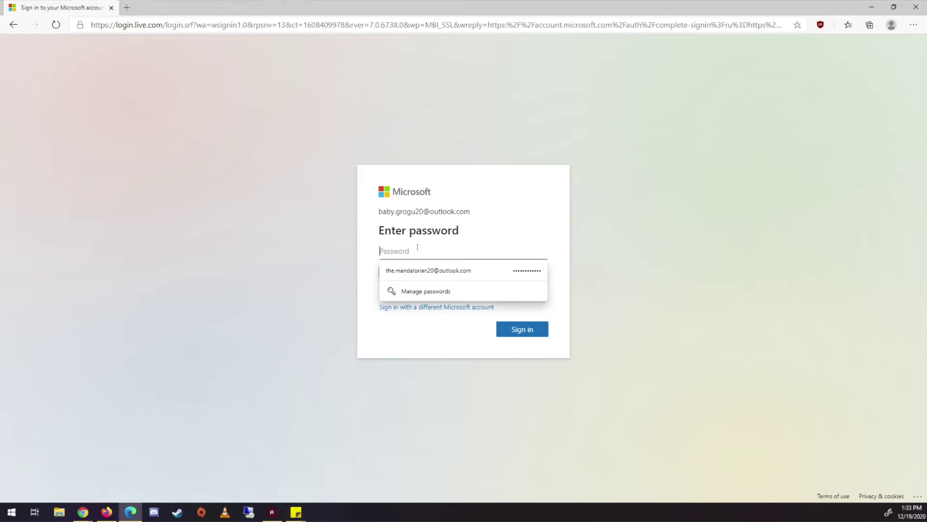
key("ctrl+v")
left_click(518, 331)
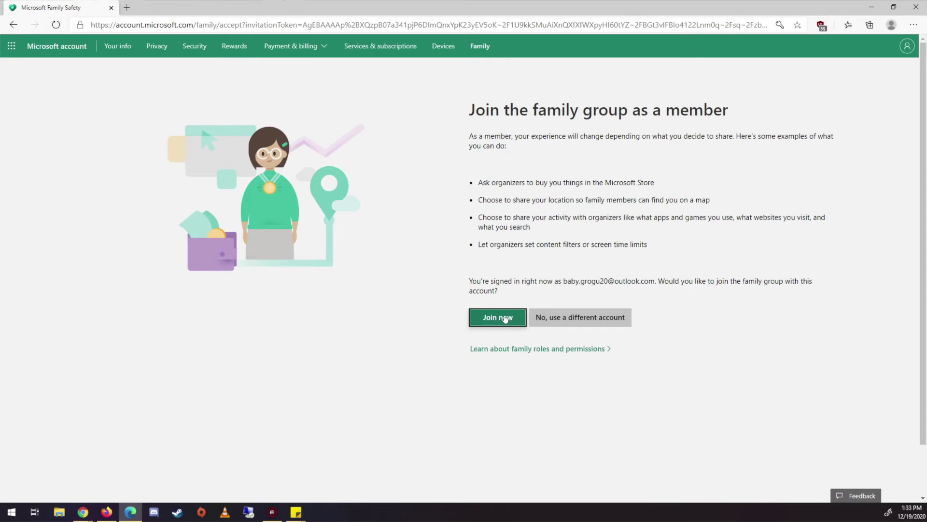
Join the family group as this account and reload the Family overview.
left_click(505, 319)
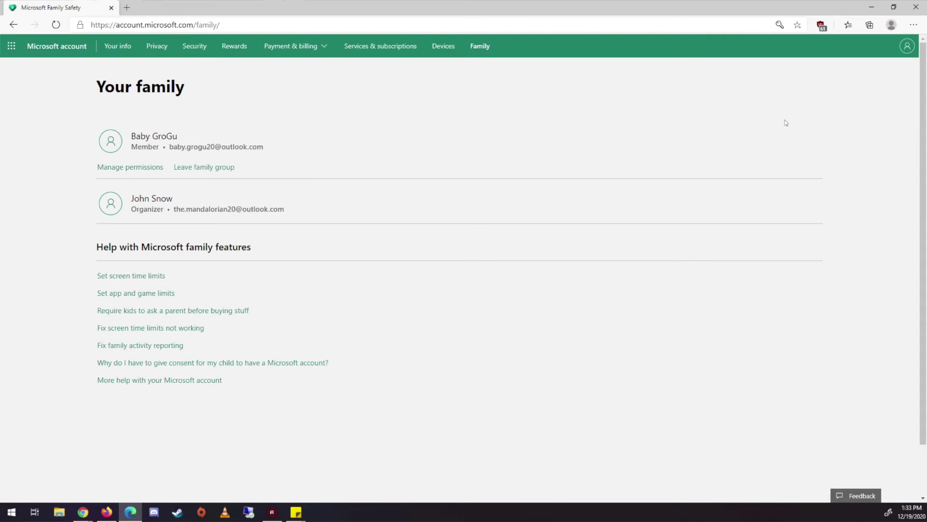
left_click(478, 47)
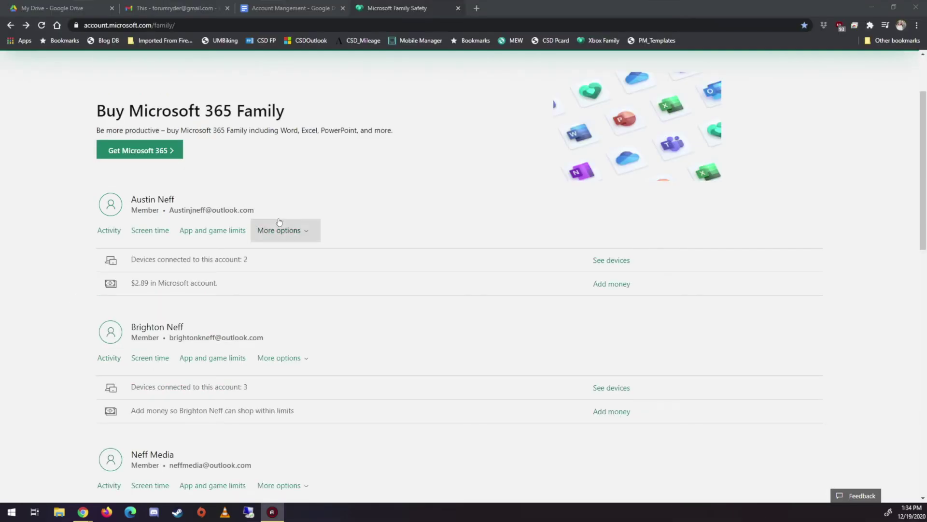
Check an organizer's entry in the family list, then go back and scroll through the members.
scroll(285, 229, "up", 2)
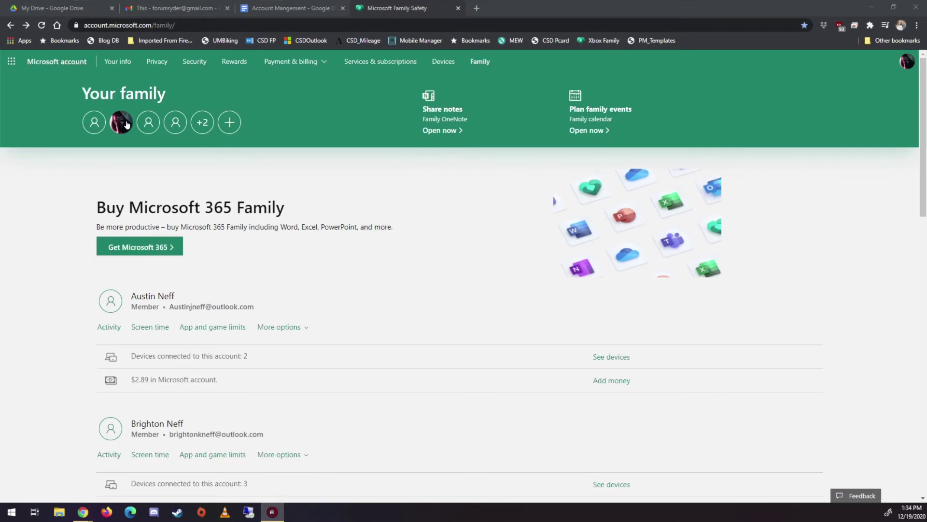
left_click(96, 127)
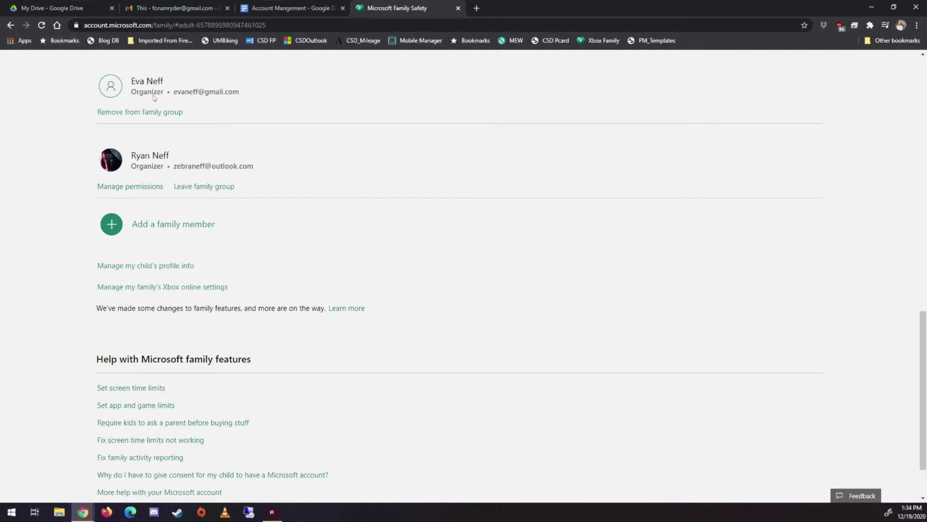
left_click(9, 27)
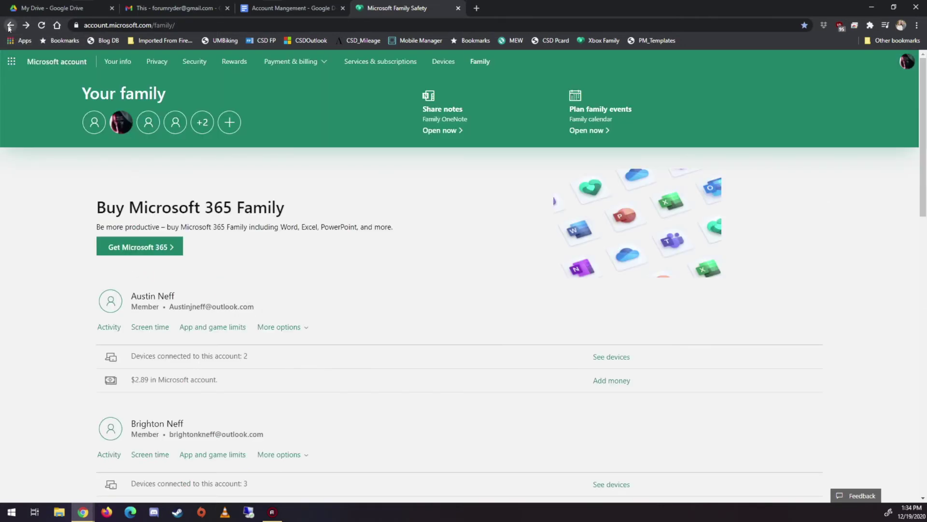
scroll(195, 290, "down", 2)
scroll(150, 208, "down", 2)
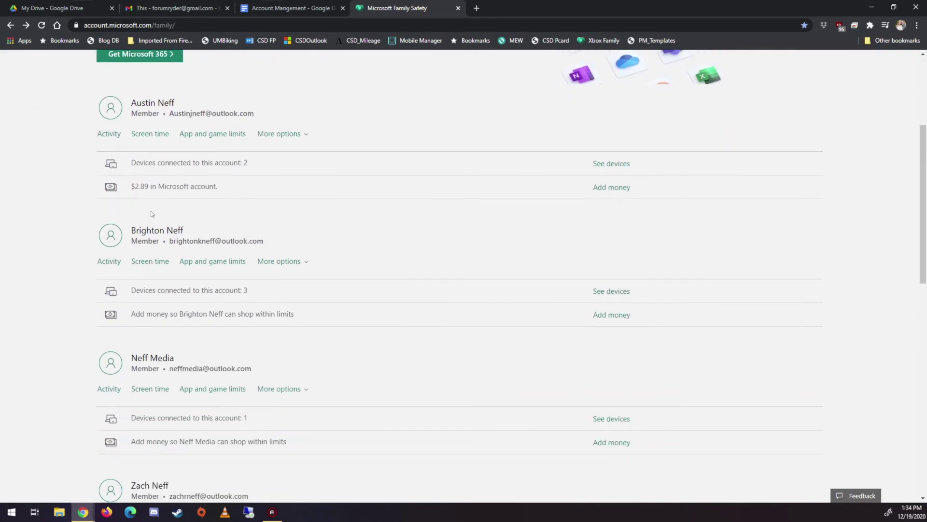
scroll(149, 357, "down", 3)
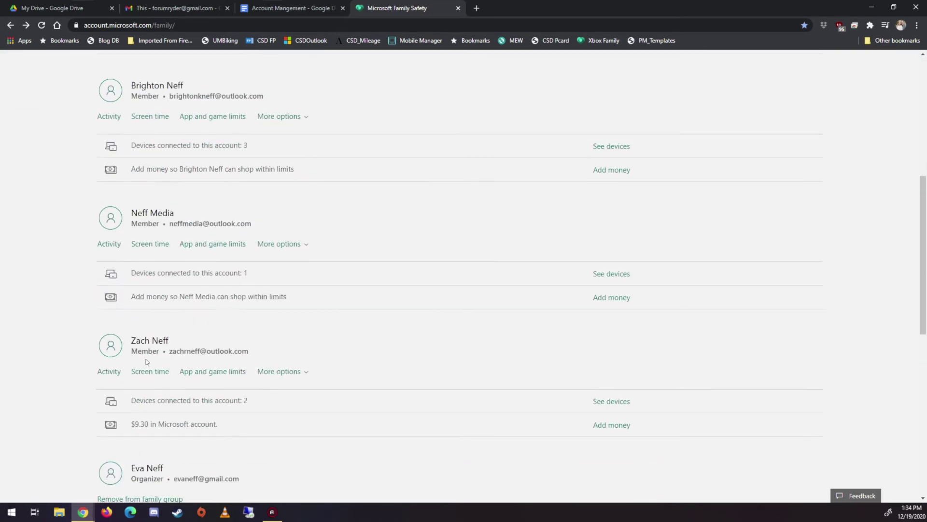
scroll(166, 357, "up", 5)
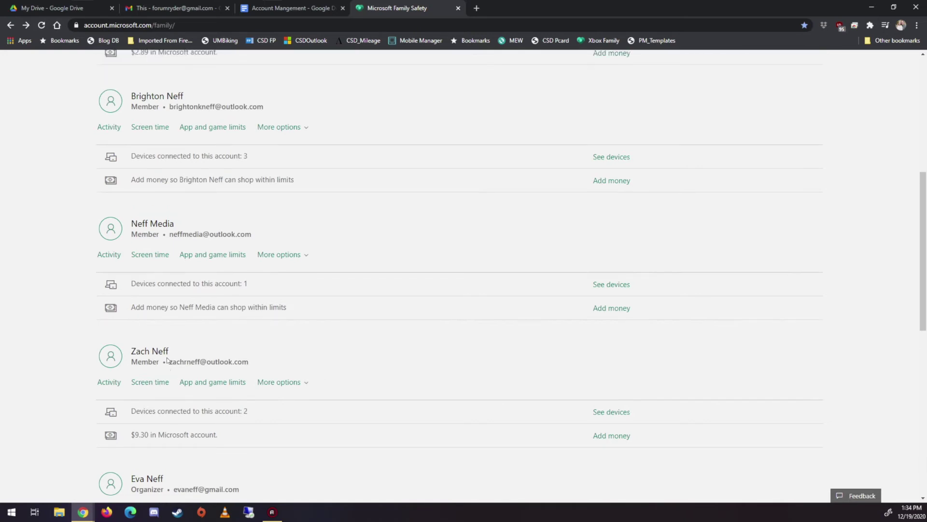
Open the first child's activity and expand FallGuys, Google Chrome and Steam Client Bootstrapper by device.
left_click(109, 231)
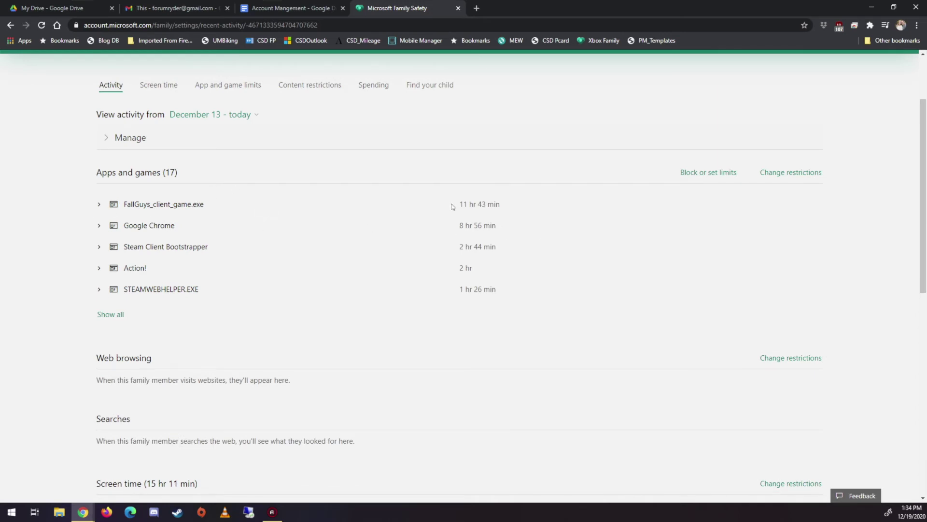
left_click(99, 204)
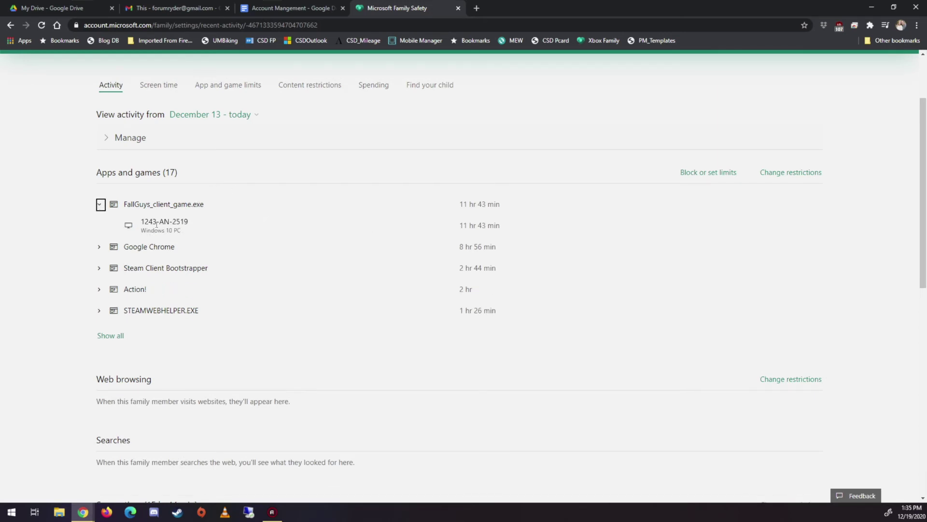
left_click(99, 247)
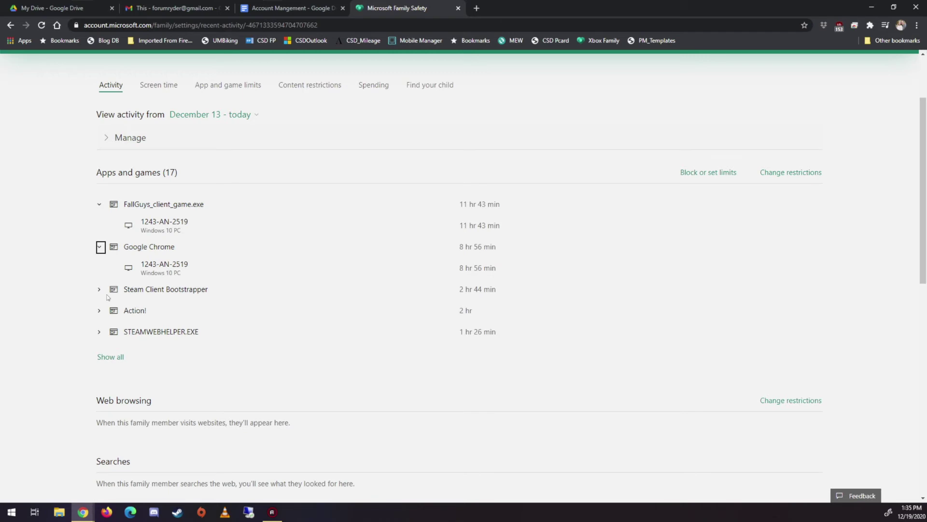
left_click(98, 289)
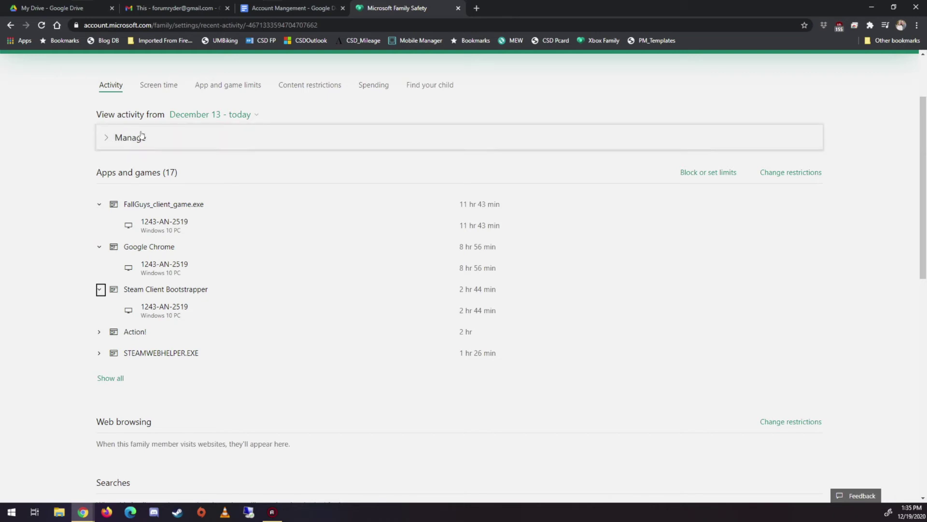
Scroll to the Screen time chart, then expand Manage to show activity reporting and weekly e-mails on.
scroll(118, 138, "down", 6)
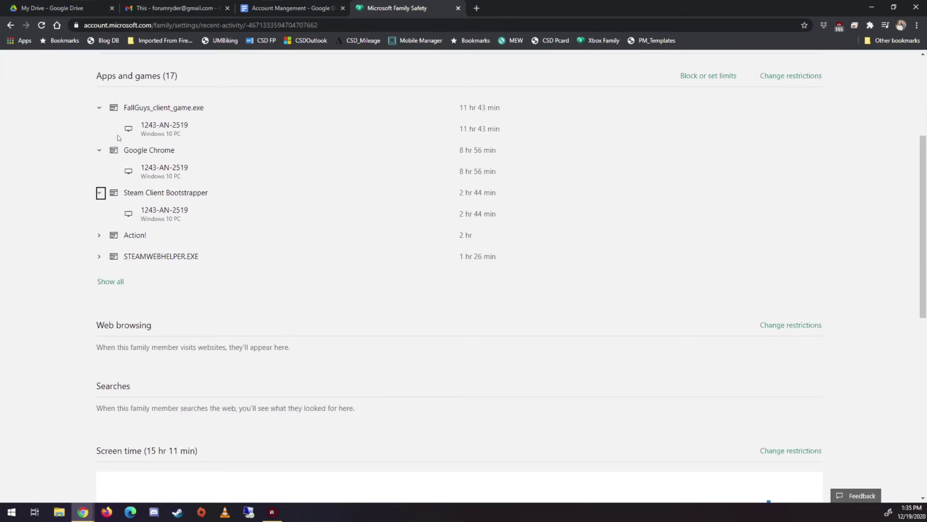
scroll(118, 139, "down", 2)
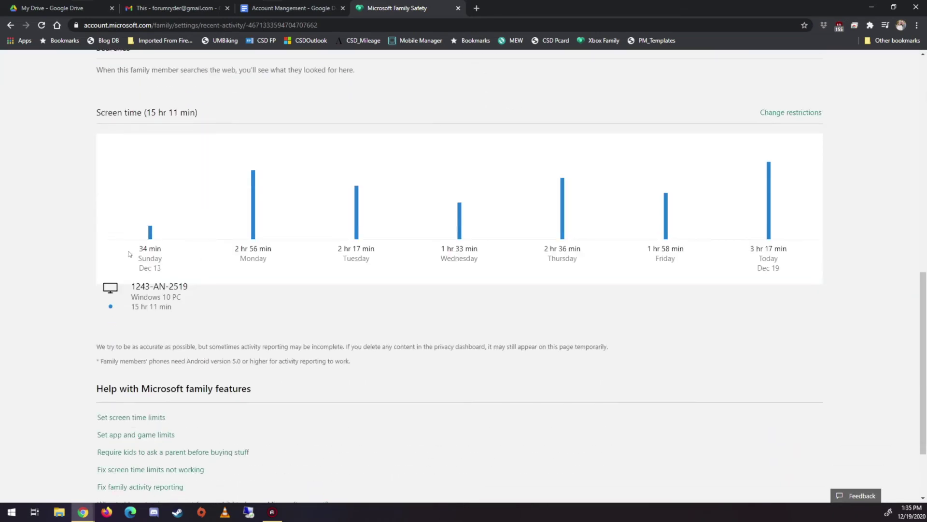
mouse_move(153, 228)
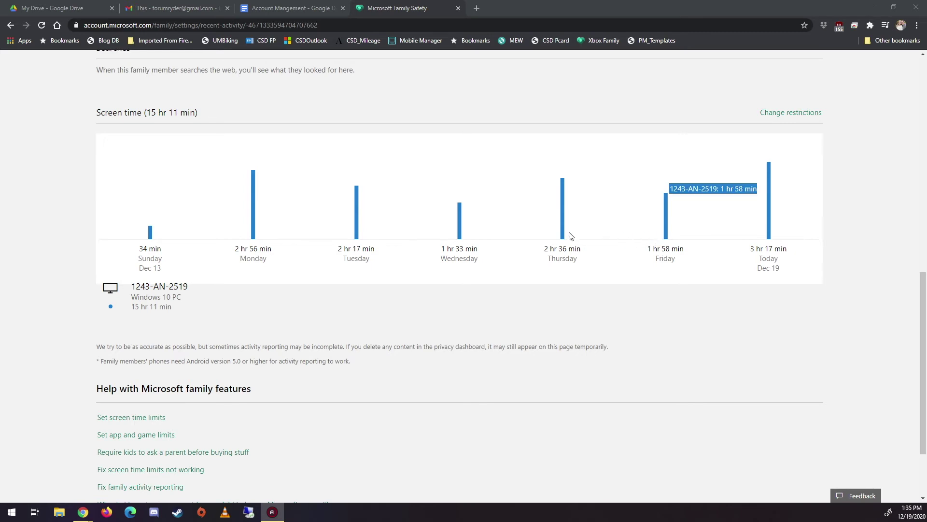
scroll(397, 230, "up", 10)
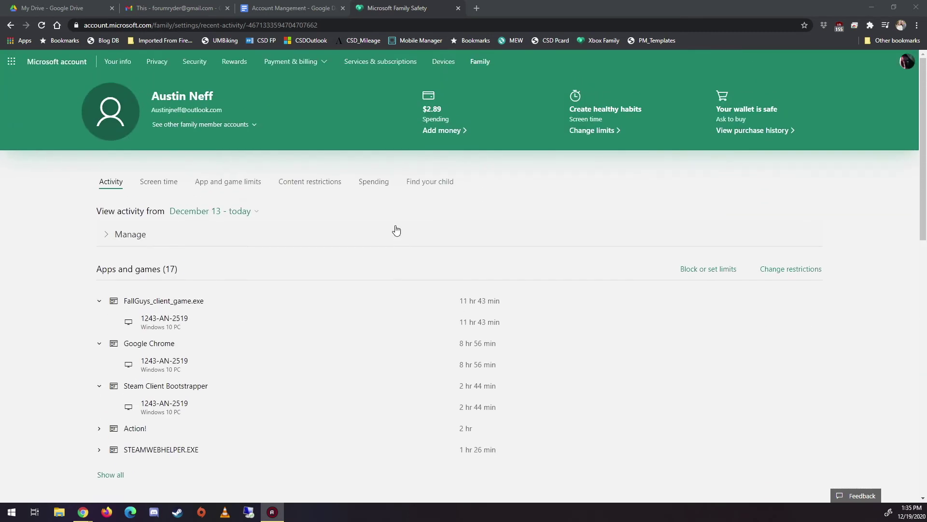
left_click(119, 236)
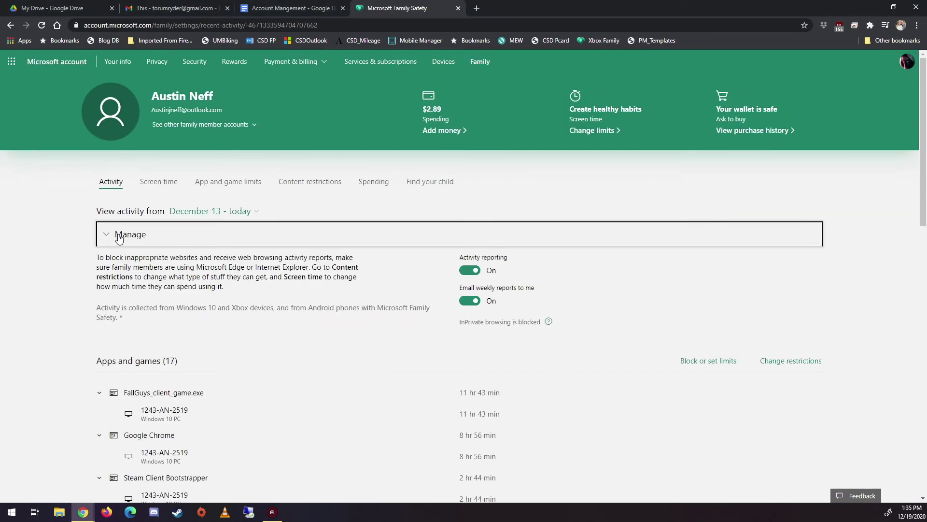
left_click(162, 188)
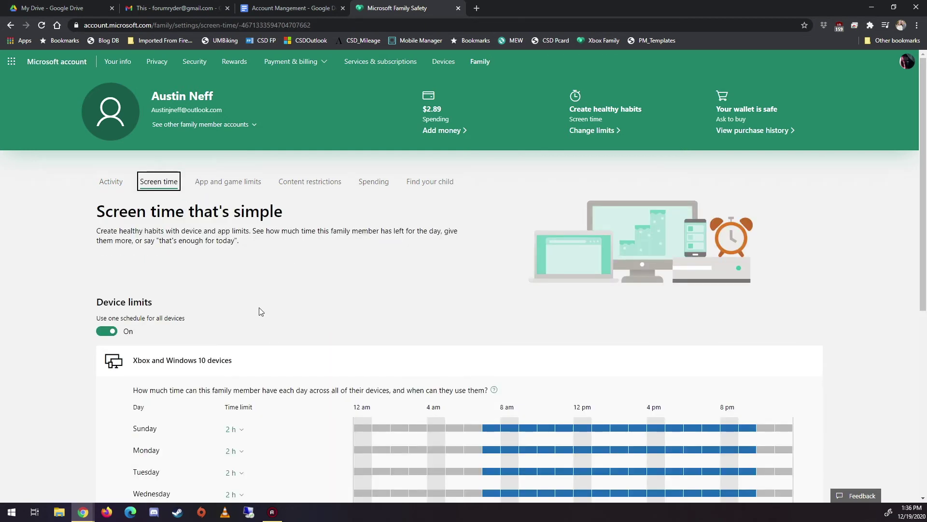
scroll(260, 312, "down", 2)
scroll(171, 244, "down", 1)
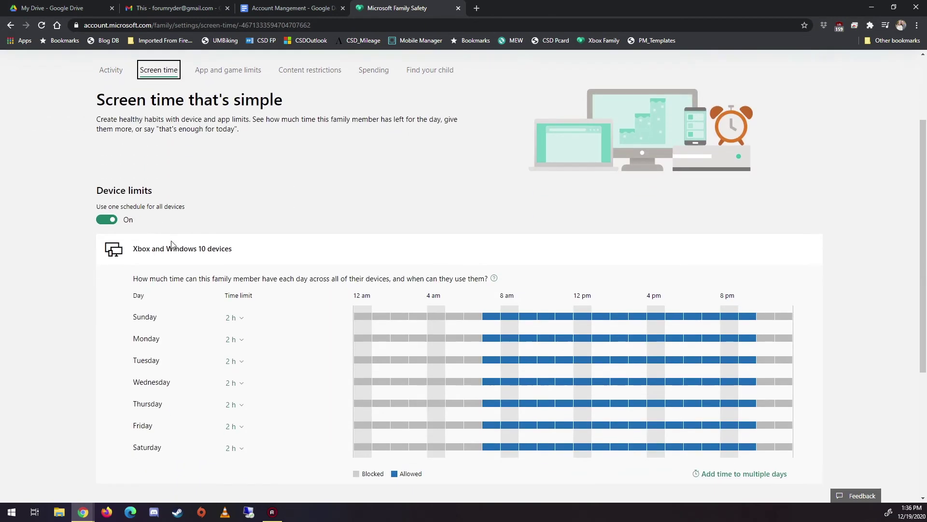
scroll(171, 244, "down", 2)
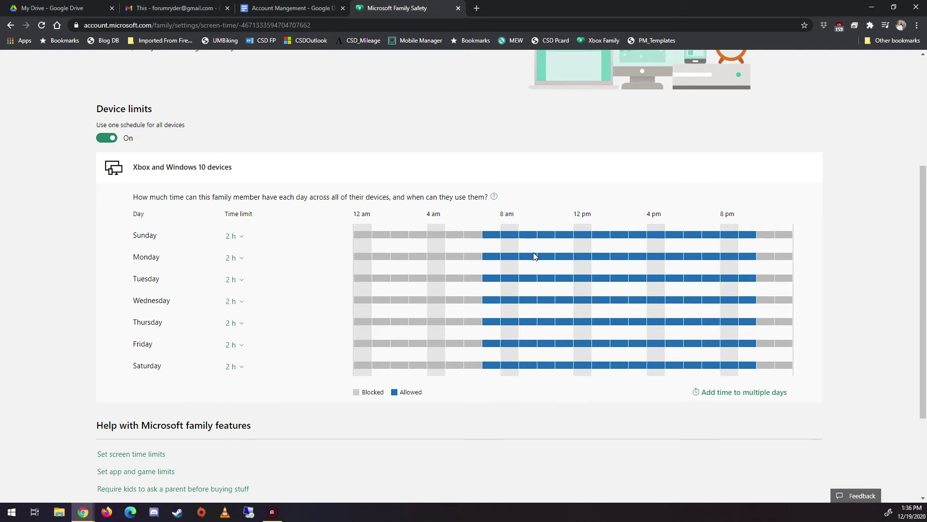
left_click(487, 236)
left_click(489, 238)
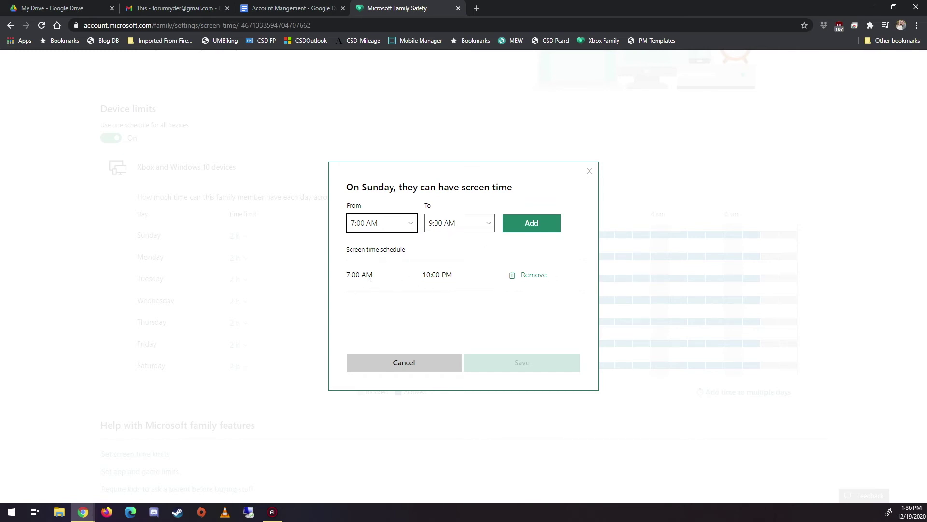
left_click(590, 171)
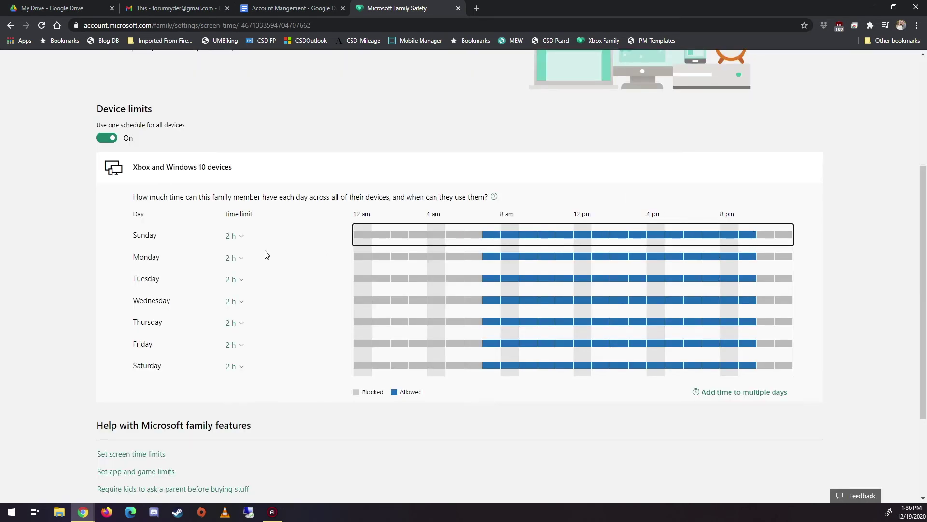
left_click(238, 237)
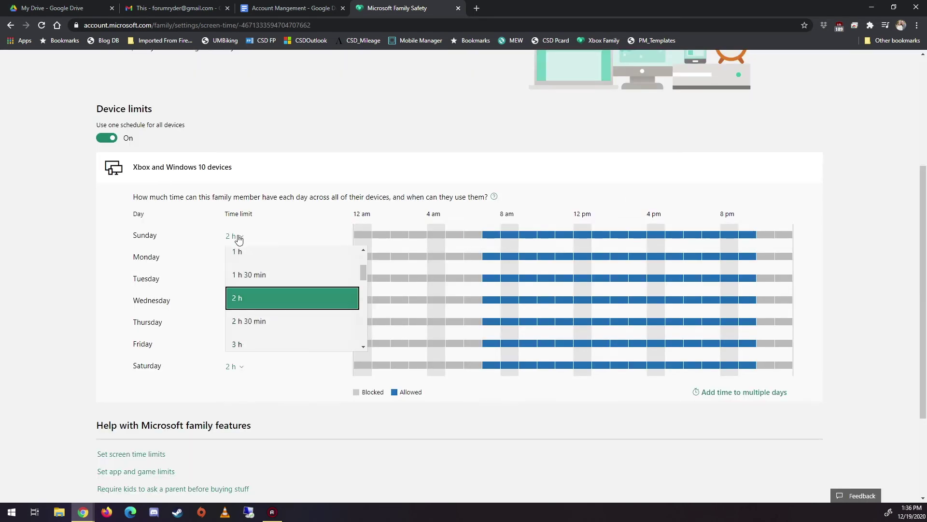
left_click(246, 297)
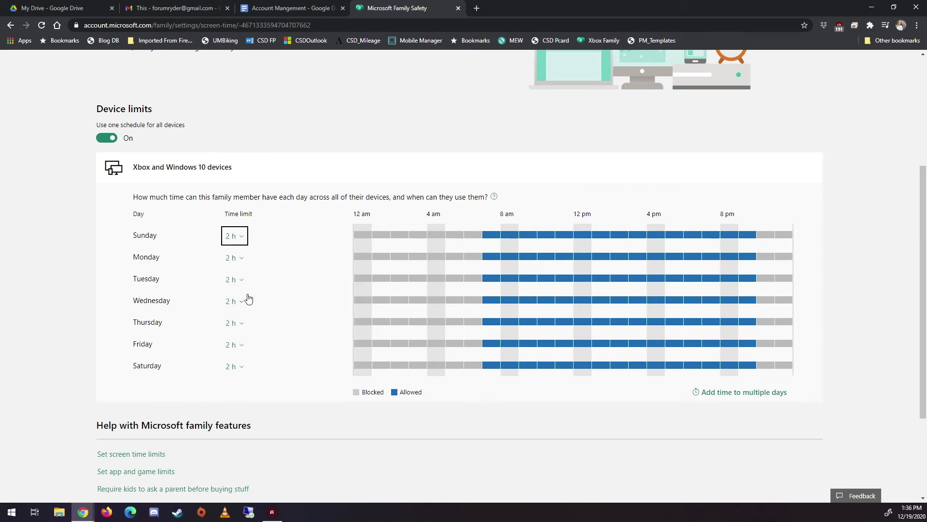
scroll(240, 239, "down", 2)
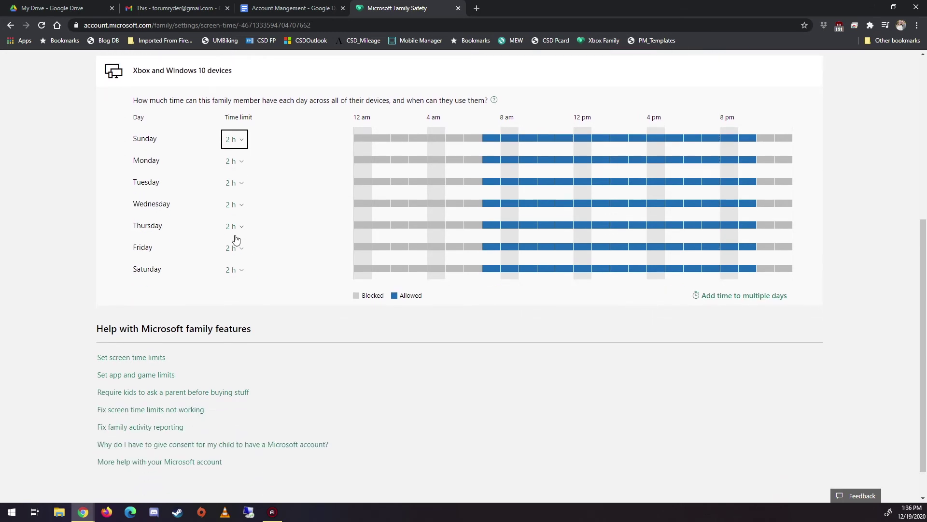
scroll(236, 239, "up", 1)
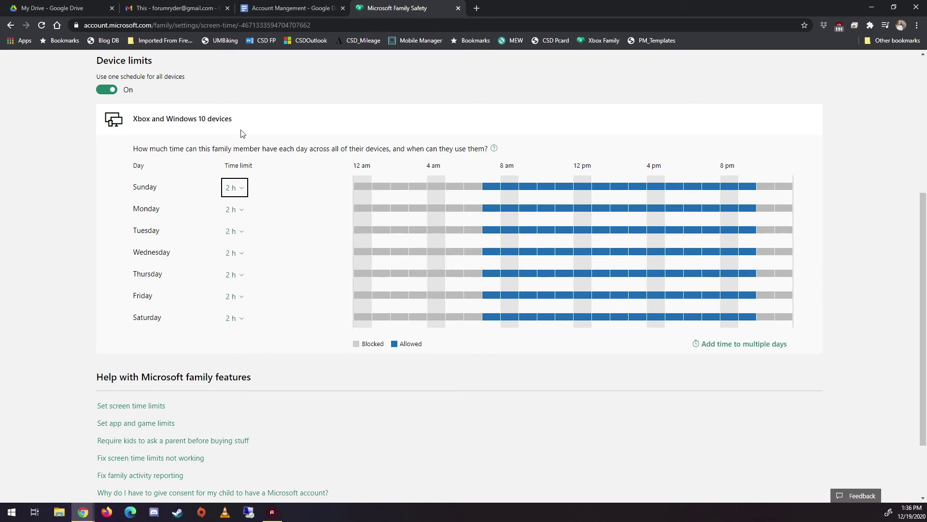
scroll(357, 194, "down", 2)
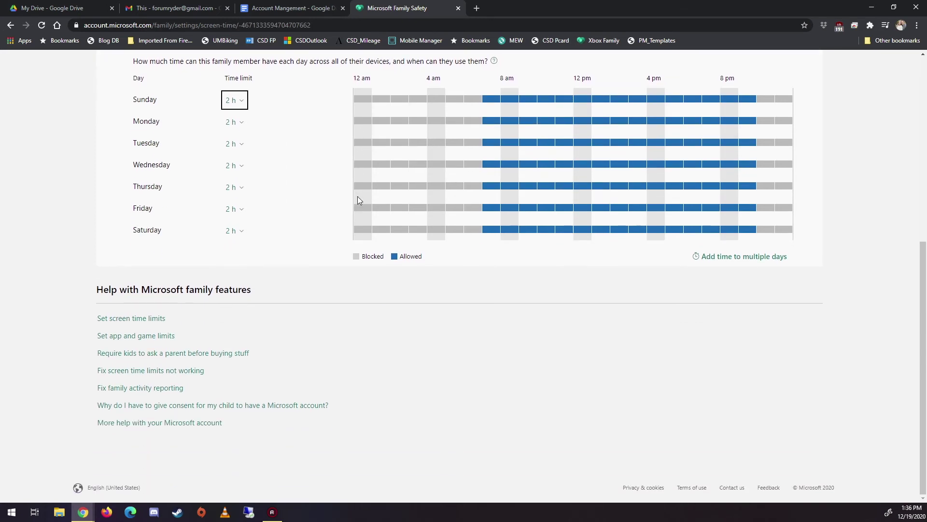
scroll(357, 195, "up", 4)
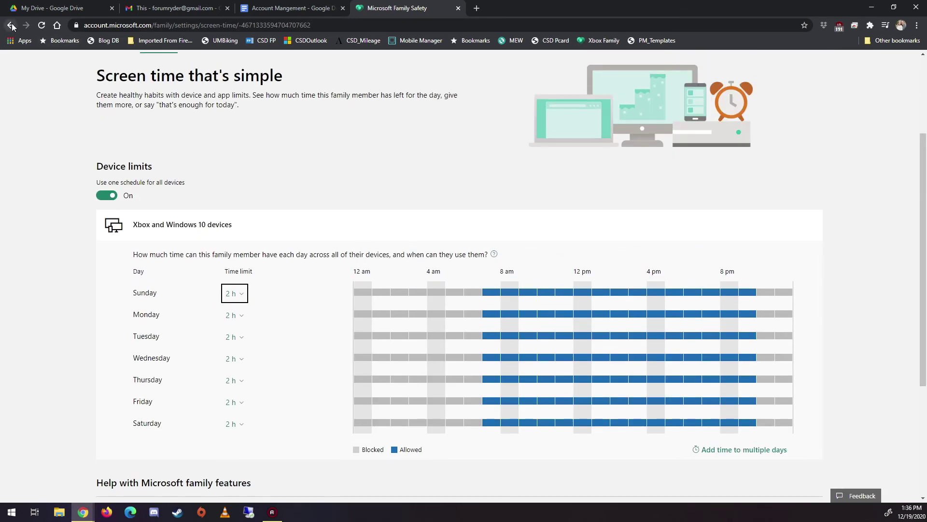
left_click(11, 25)
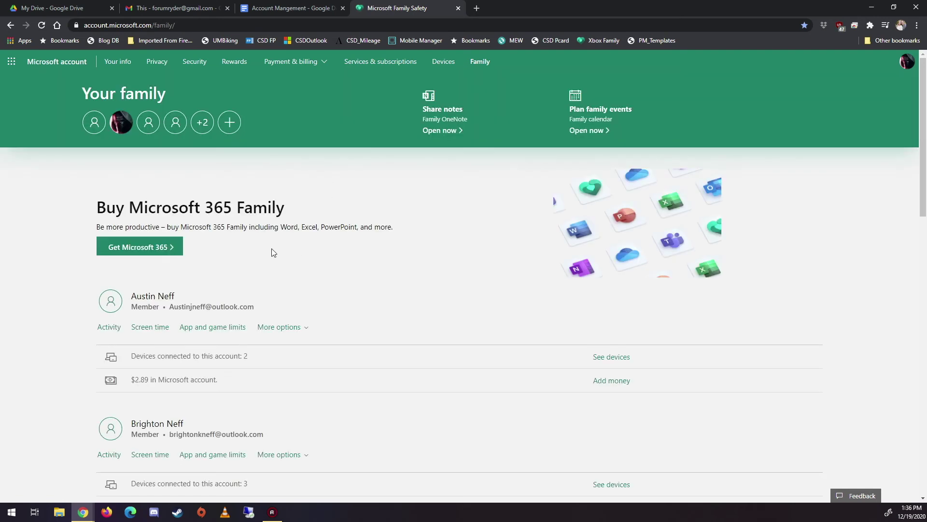
Review the second member's screen time schedule grid, then return to the family members list.
scroll(272, 249, "down", 4)
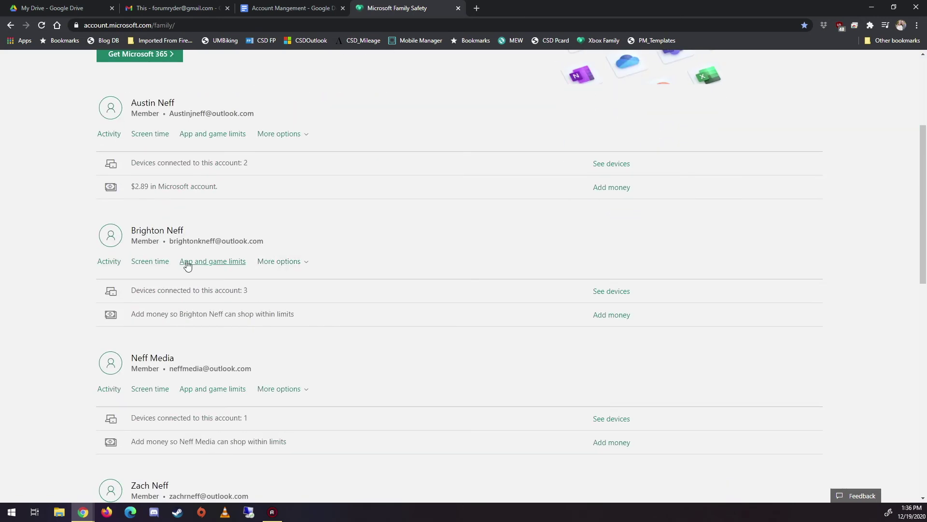
left_click(150, 263)
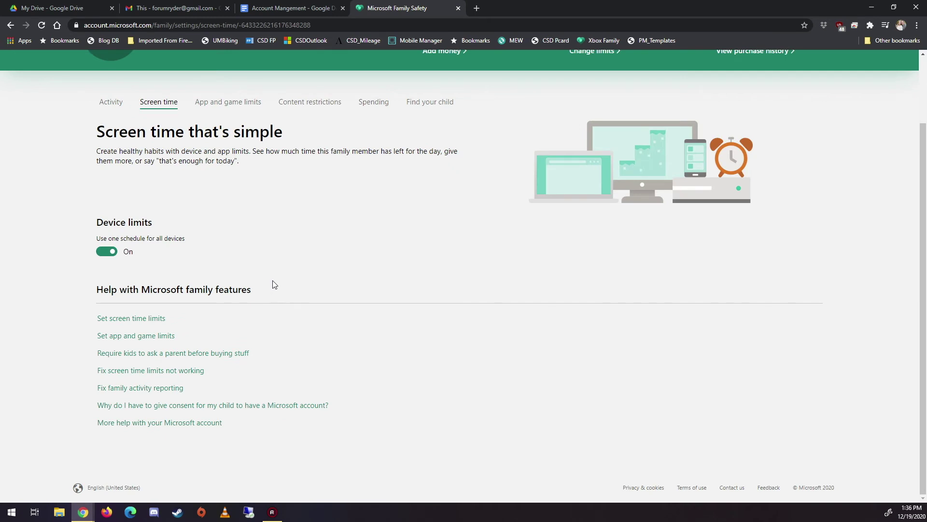
scroll(271, 284, "down", 2)
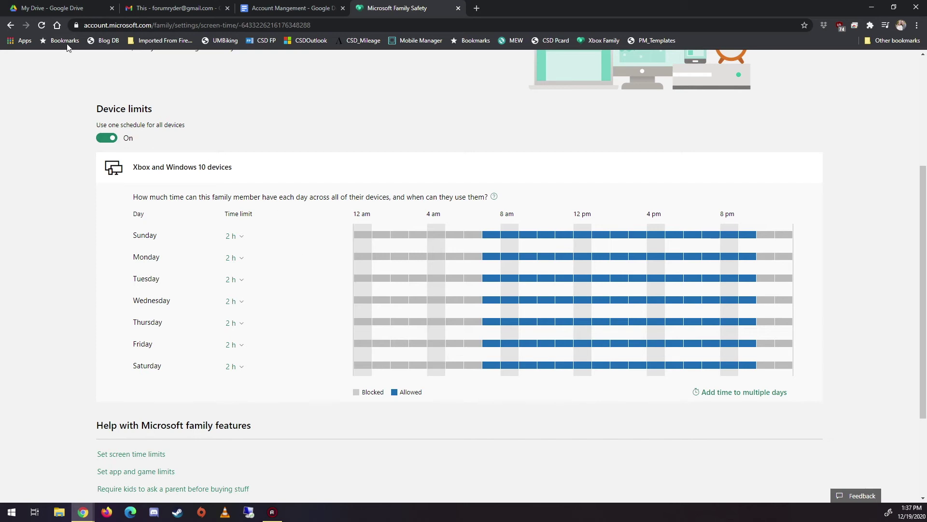
left_click(11, 25)
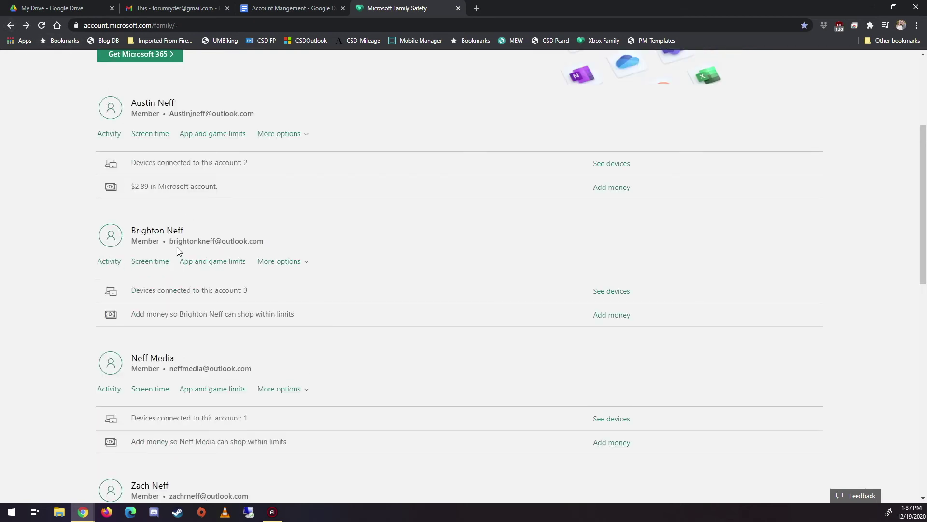
Select the second member's e-mail address, then switch to the Account Mangement Google Doc.
left_click_drag(170, 242, 268, 246)
left_click(267, 243)
left_click_drag(171, 241, 264, 246)
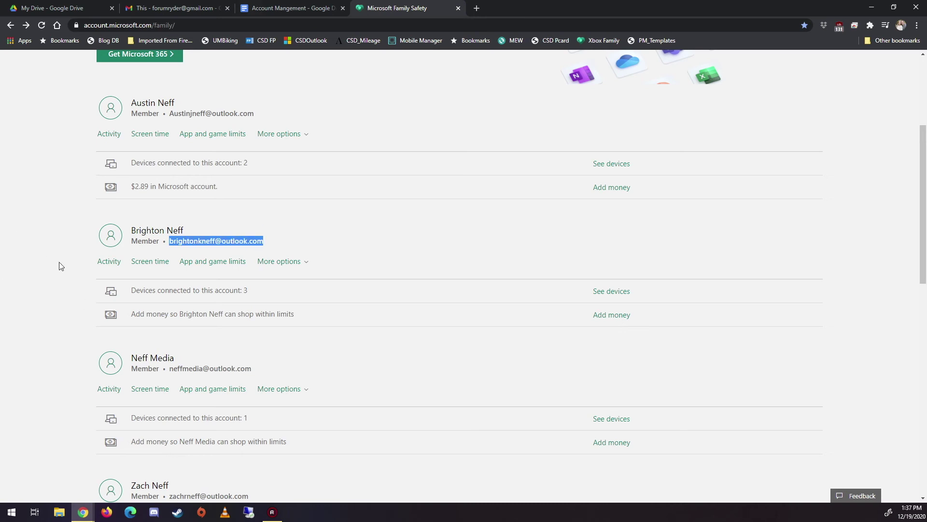
left_click(292, 8)
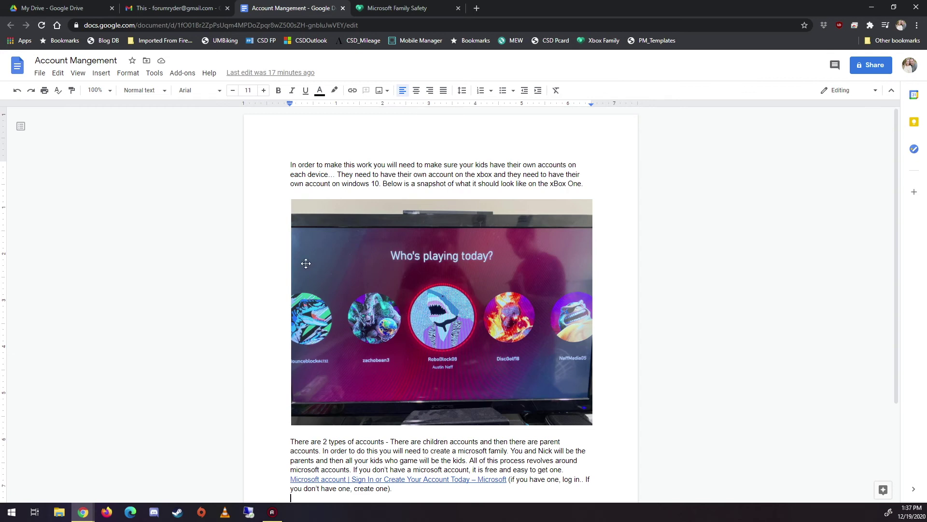
Go back to the Family Safety family list and open the second member's Activity page.
left_click(395, 5)
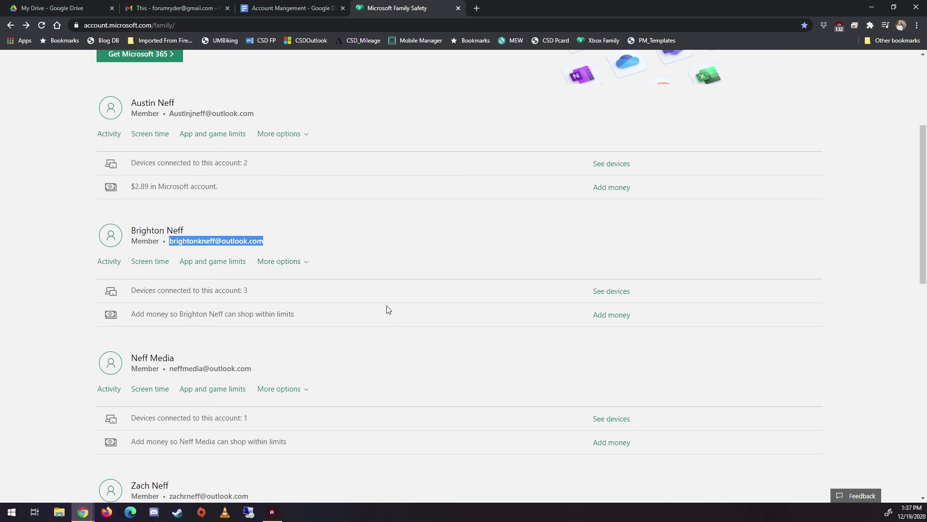
scroll(381, 310, "down", 3)
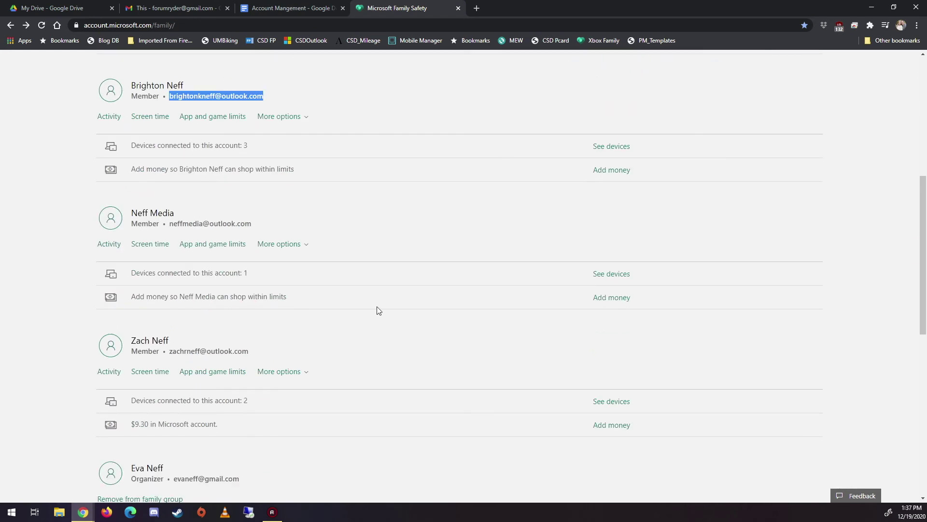
scroll(338, 319, "up", 2)
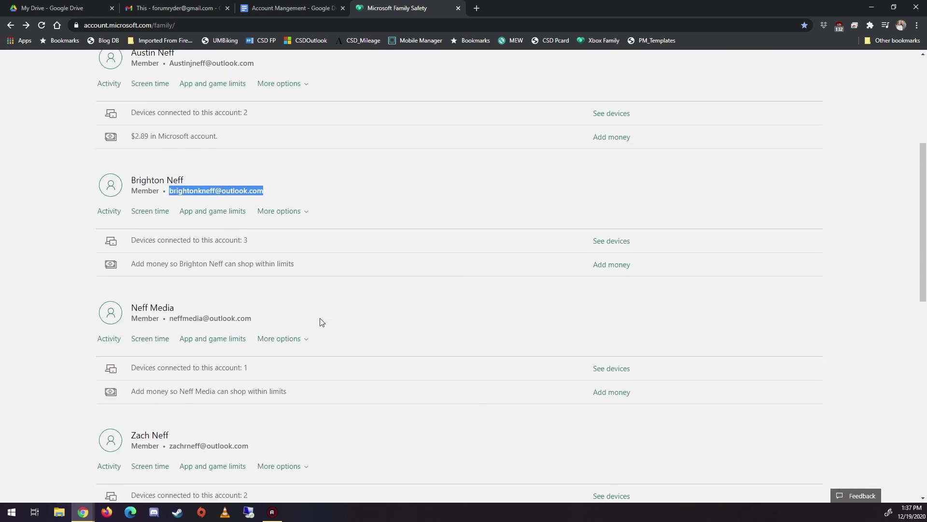
left_click(109, 211)
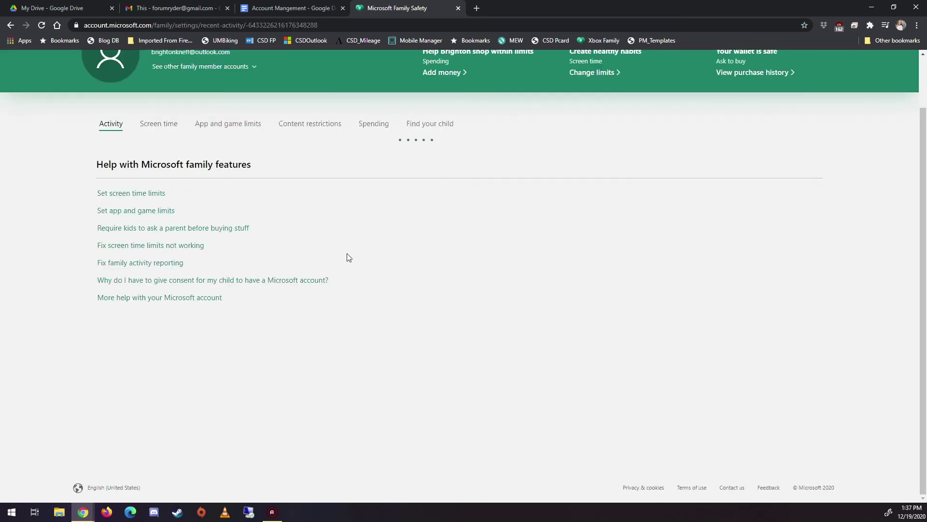
Set the second member's activity date range to December 6 - December 12.
scroll(349, 257, "up", 4)
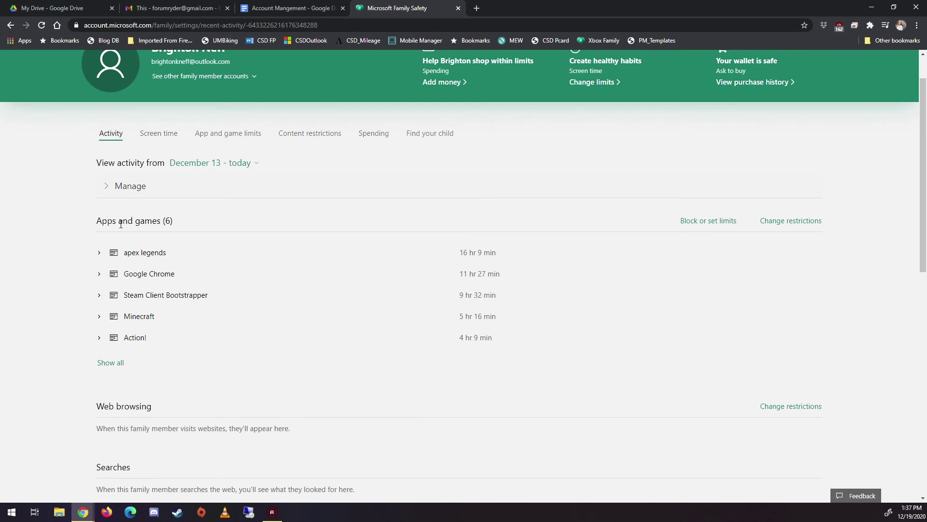
left_click(240, 165)
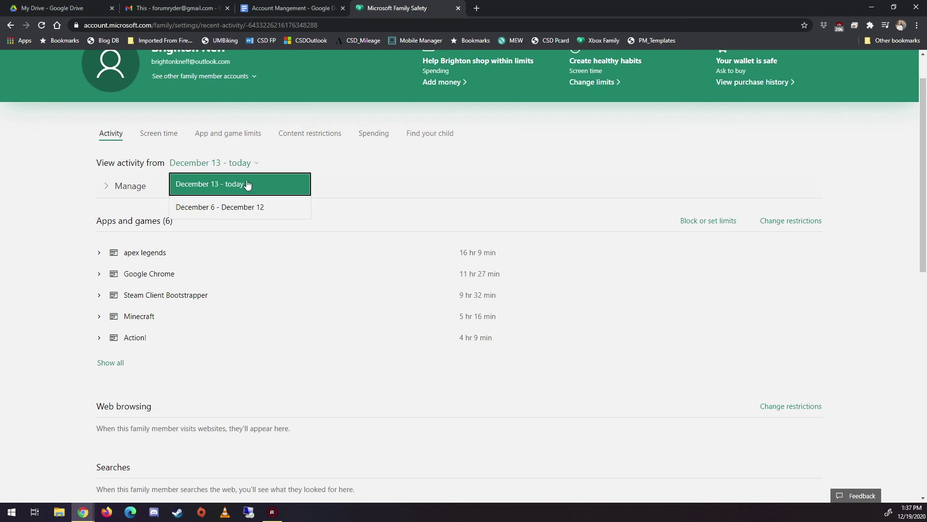
left_click(246, 184)
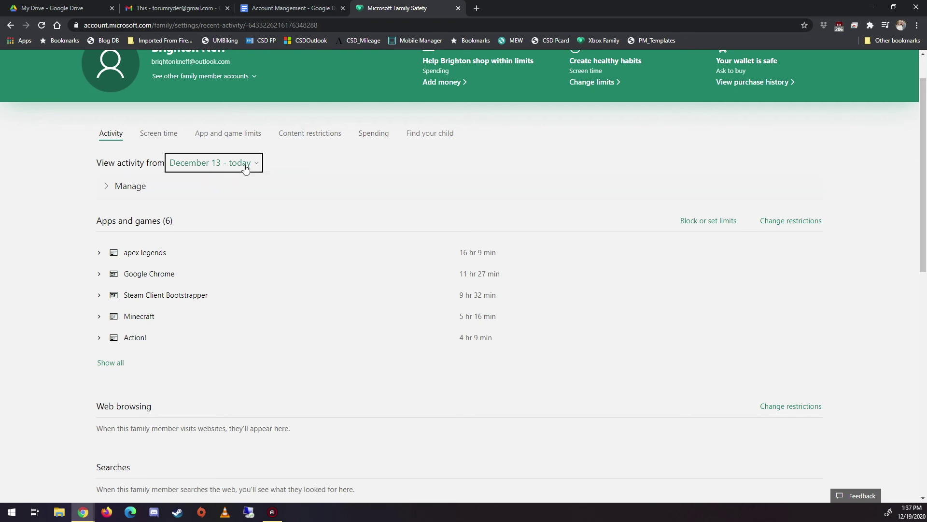
left_click(246, 166)
left_click(243, 209)
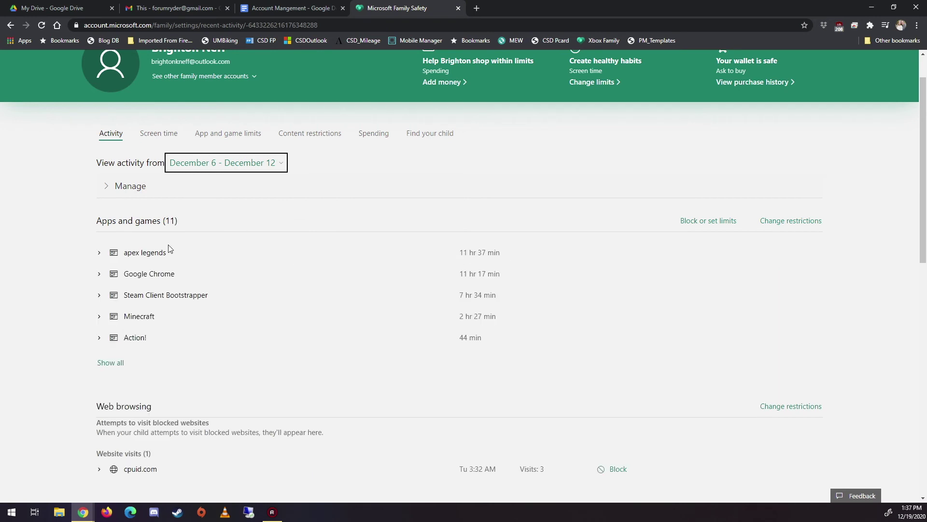
Expand Minecraft and apex legends to see the Xbox One and Windows 10 PC devices.
left_click(100, 317)
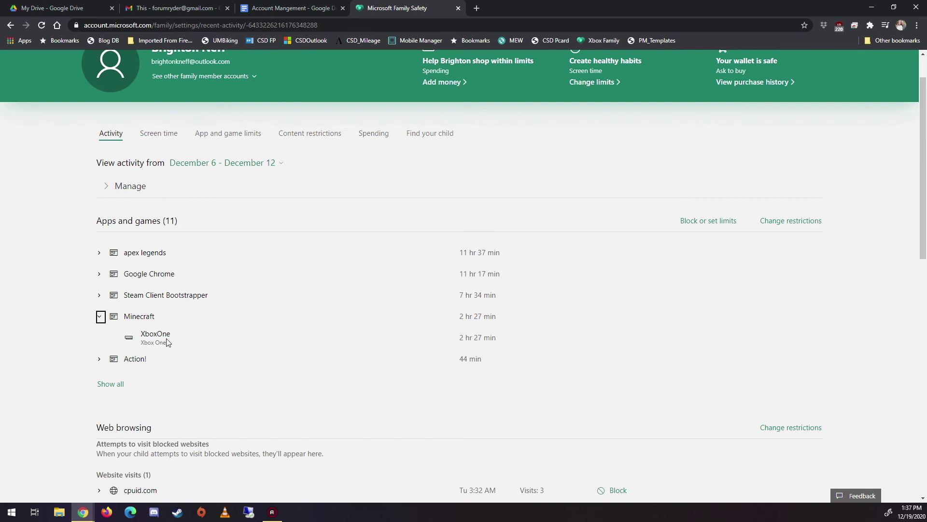
left_click(99, 252)
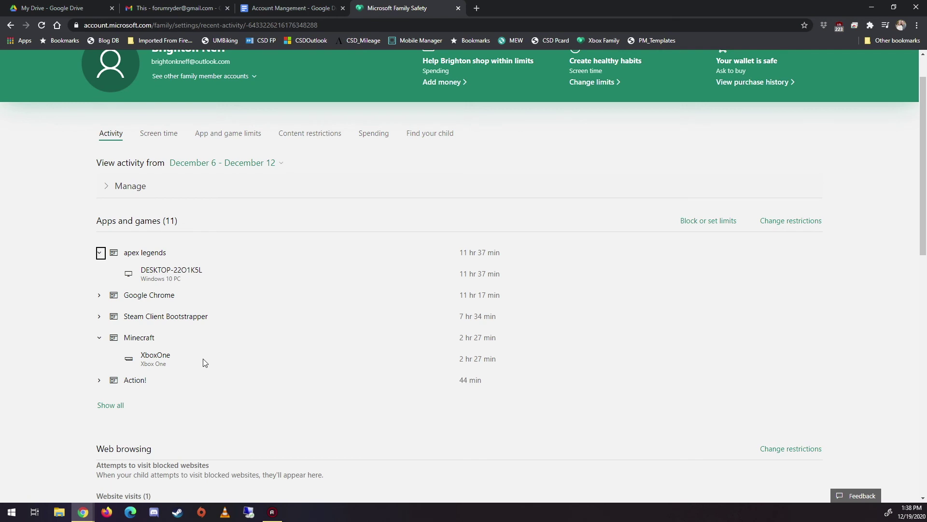
scroll(205, 362, "down", 2)
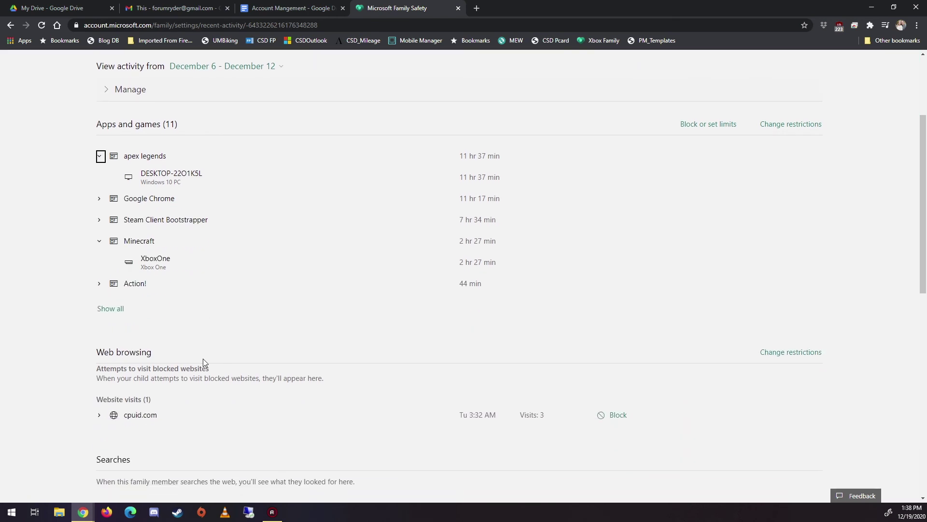
scroll(202, 358, "up", 3)
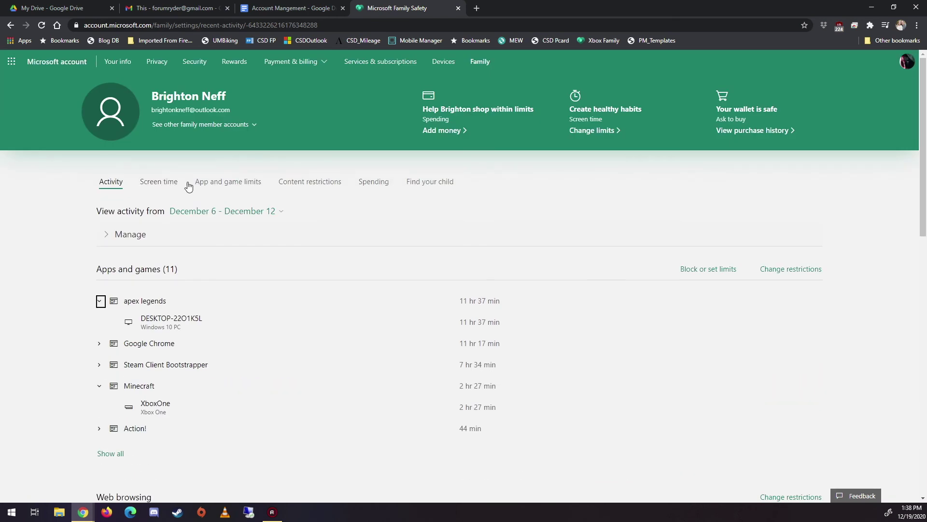
Browse the second member's app and game limits, then open their Content restrictions page.
left_click(242, 182)
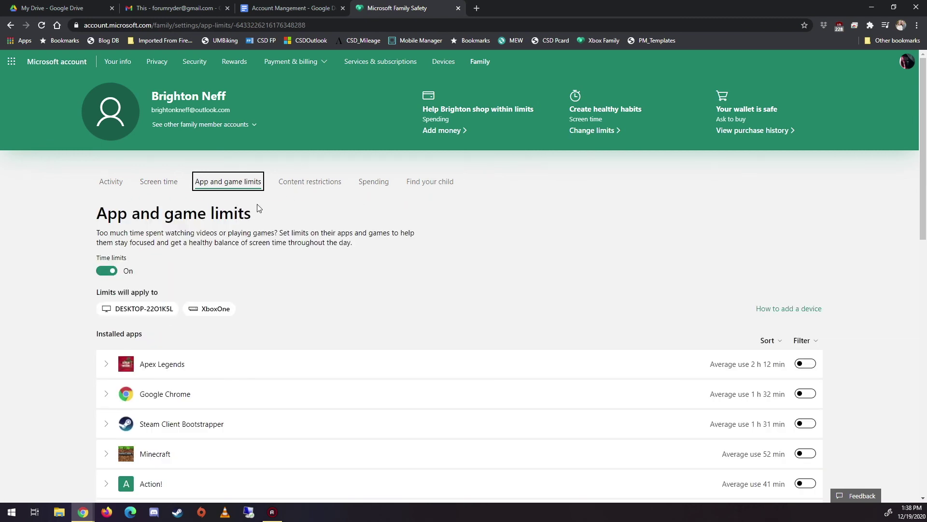
scroll(257, 204, "down", 3)
scroll(754, 284, "down", 3)
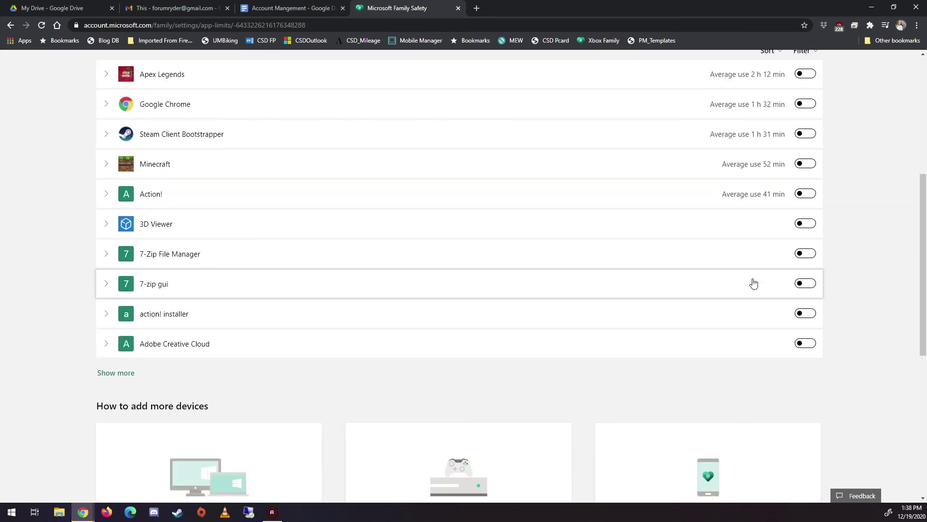
scroll(749, 280, "down", 3)
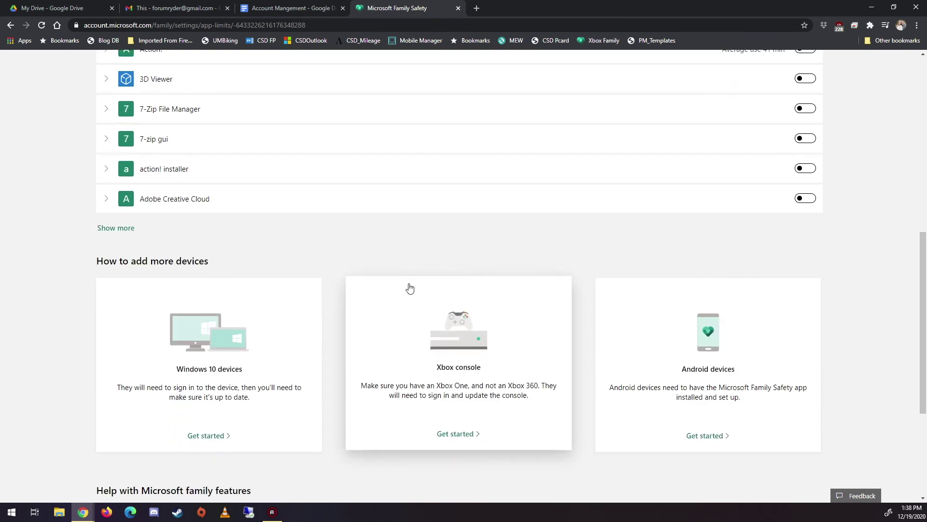
scroll(410, 288, "up", 5)
scroll(418, 287, "up", 4)
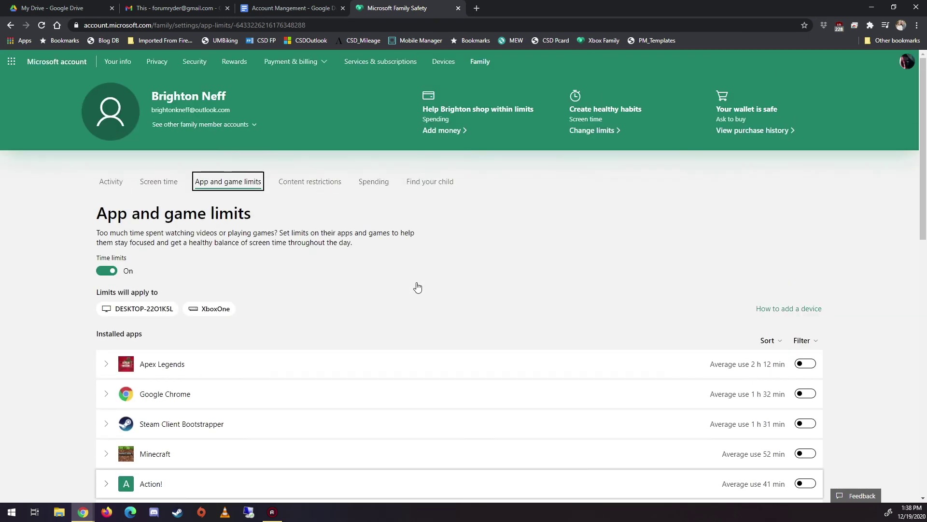
left_click(326, 184)
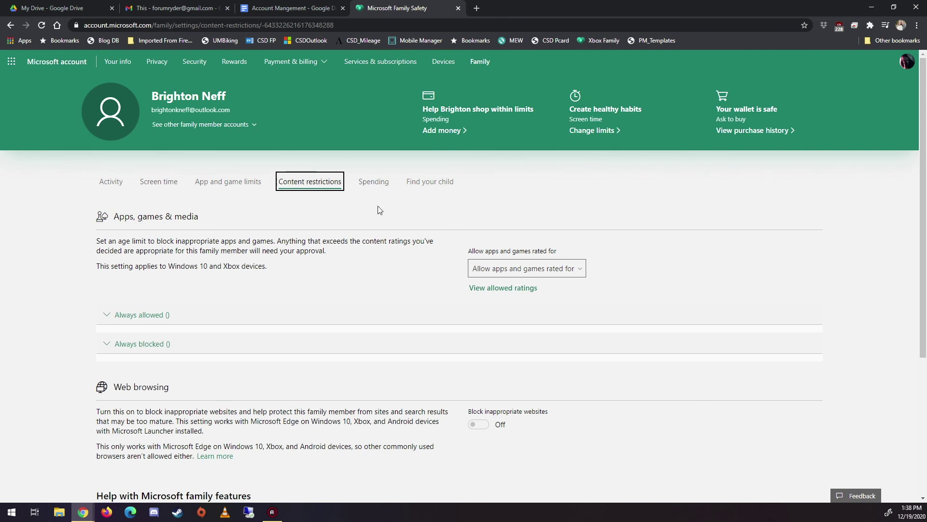
scroll(364, 265, "down", 4)
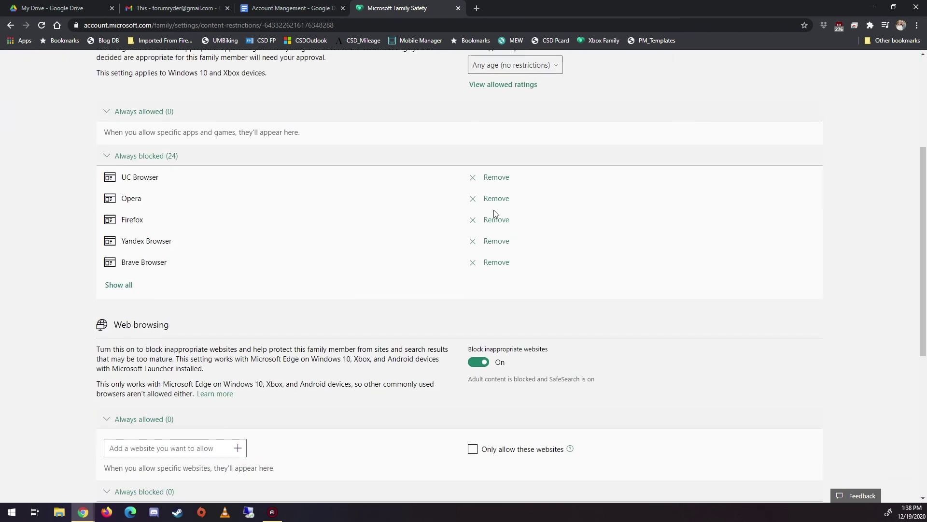
scroll(495, 214, "up", 2)
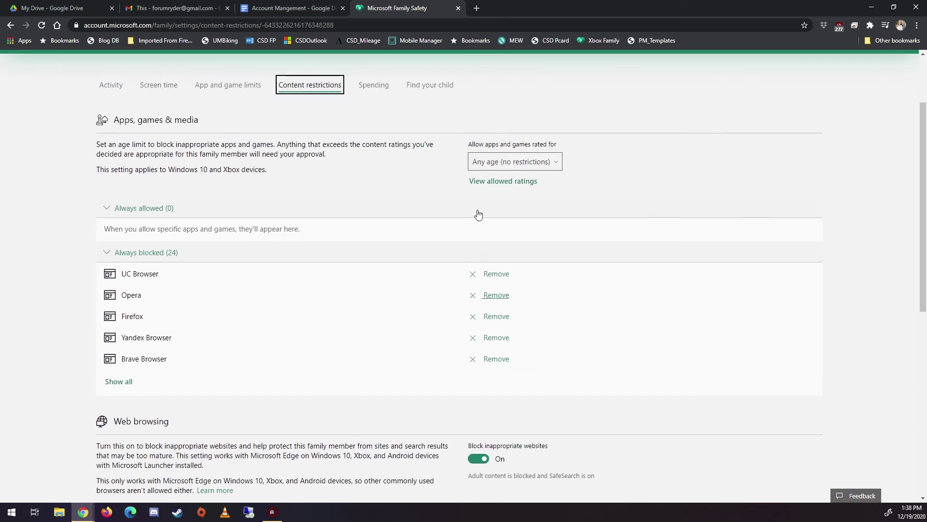
left_click(551, 164)
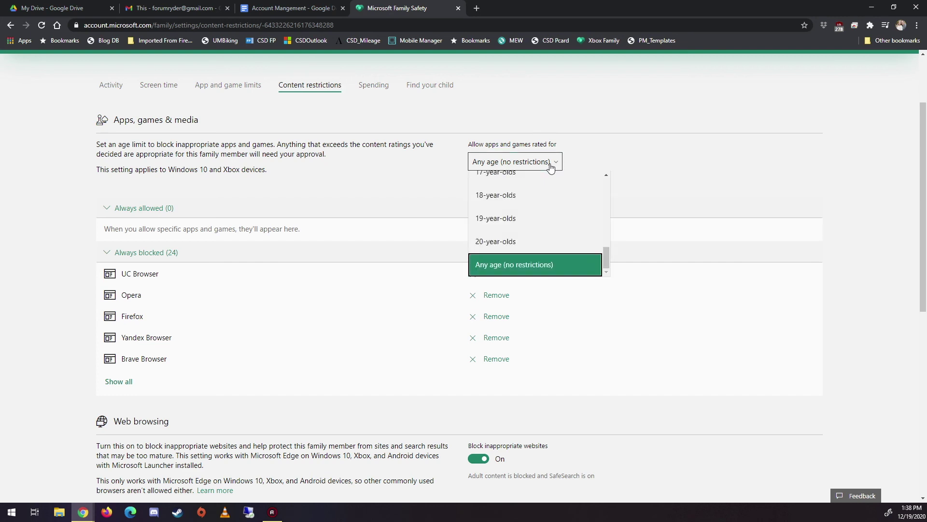
left_click(569, 266)
scroll(555, 203, "up", 1)
scroll(541, 186, "up", 1)
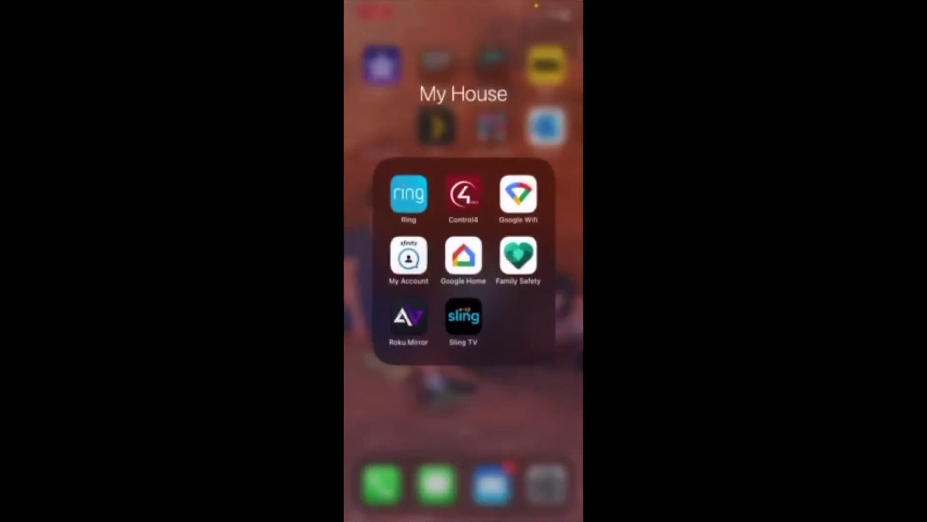
Open the Family Safety phone app and view the first member's screen time for today.
left_click(518, 255)
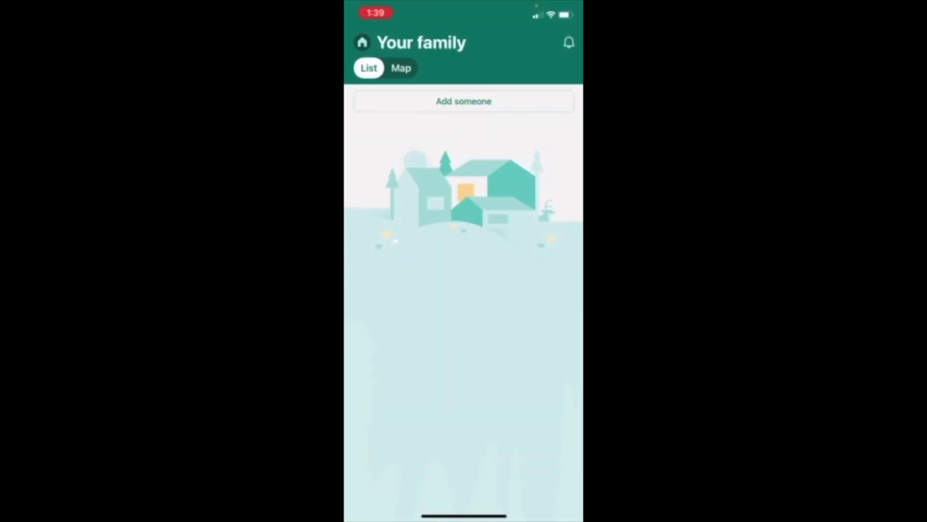
scroll(464, 309, "down", 5)
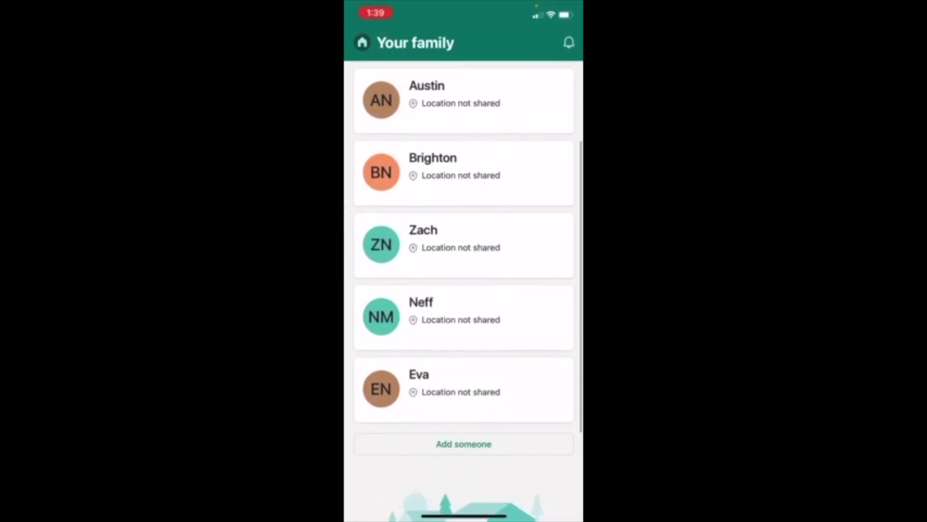
scroll(463, 310, "up", 5)
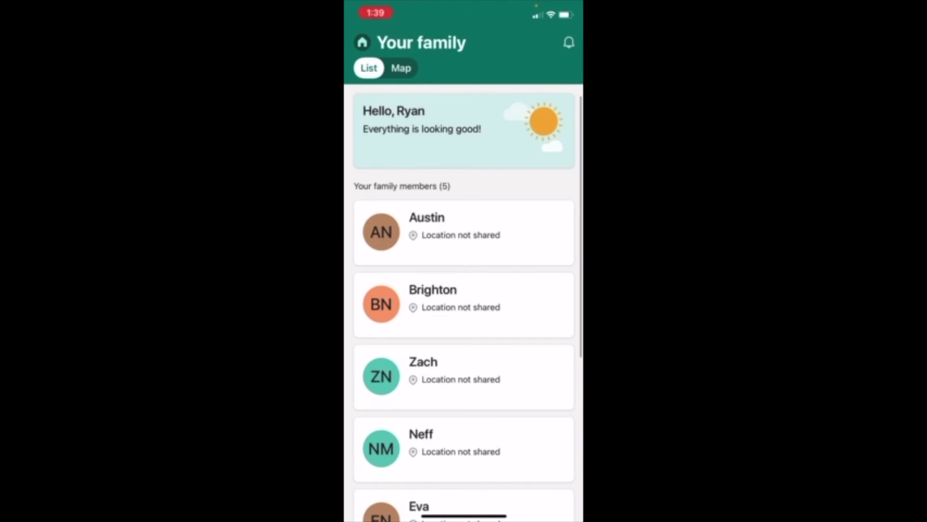
left_click(454, 233)
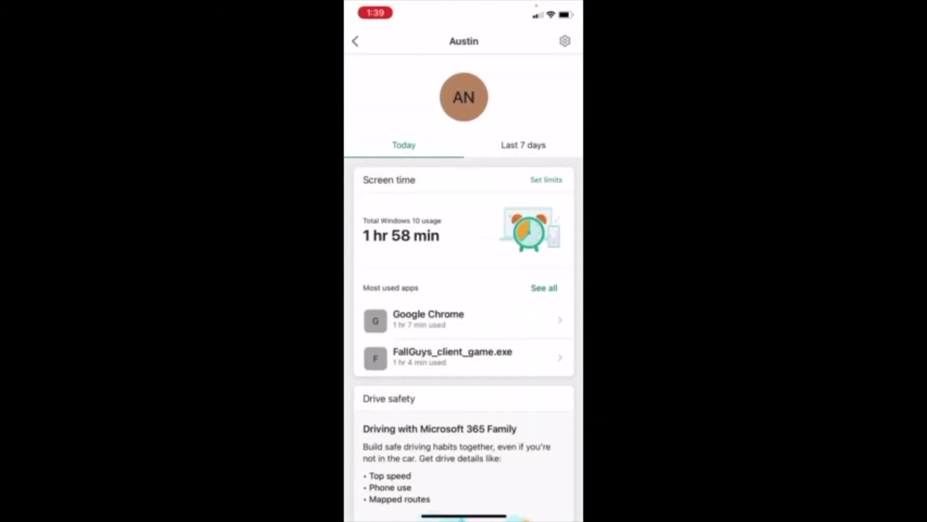
scroll(463, 310, "down", 5)
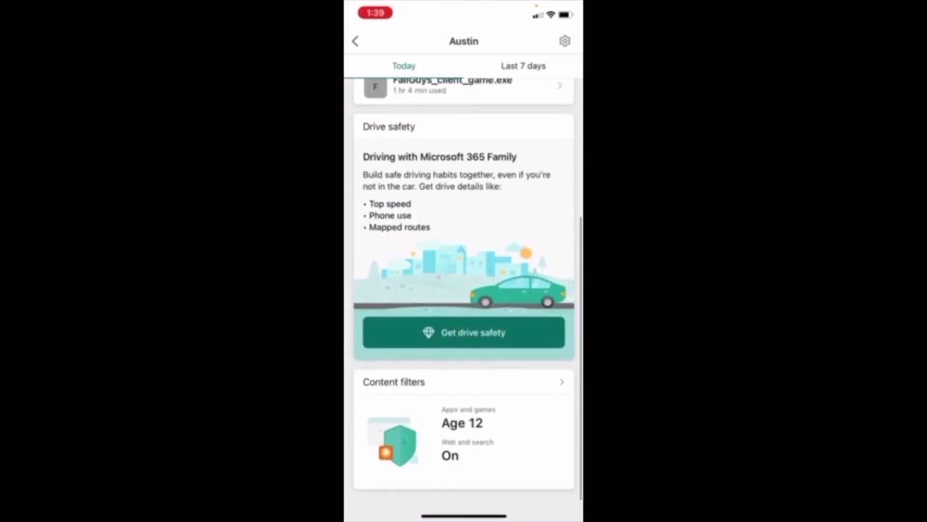
scroll(464, 309, "up", 5)
Show the first member's last 7 days of activity, then return to the family list.
left_click(523, 145)
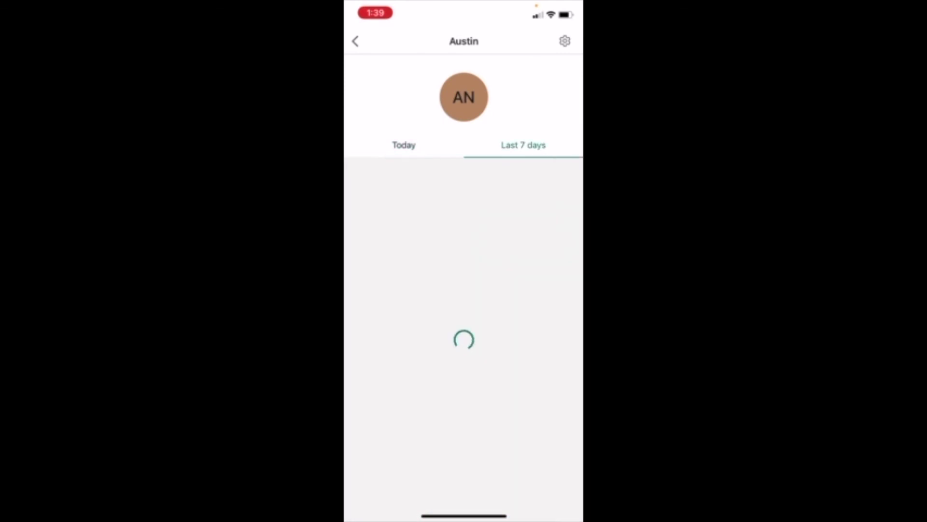
scroll(464, 310, "down", 5)
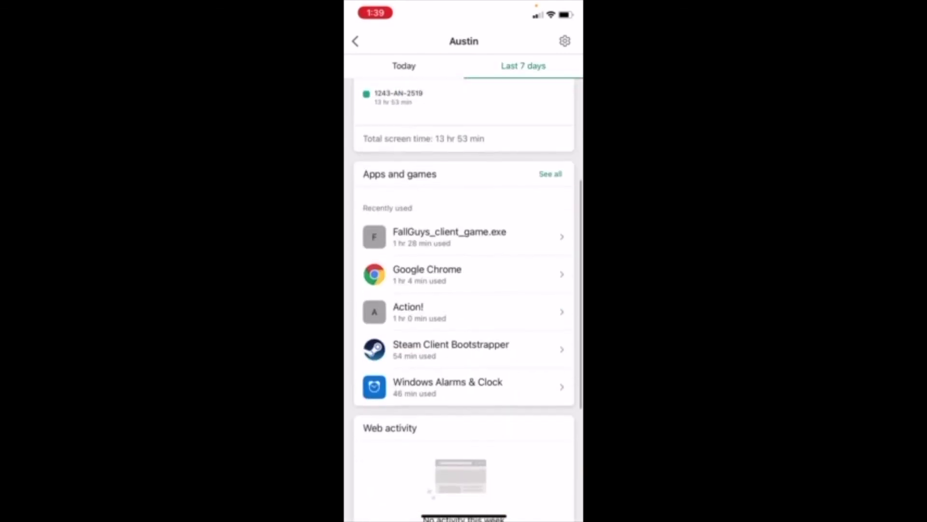
scroll(464, 309, "down", 4)
scroll(464, 309, "up", 10)
left_click(356, 41)
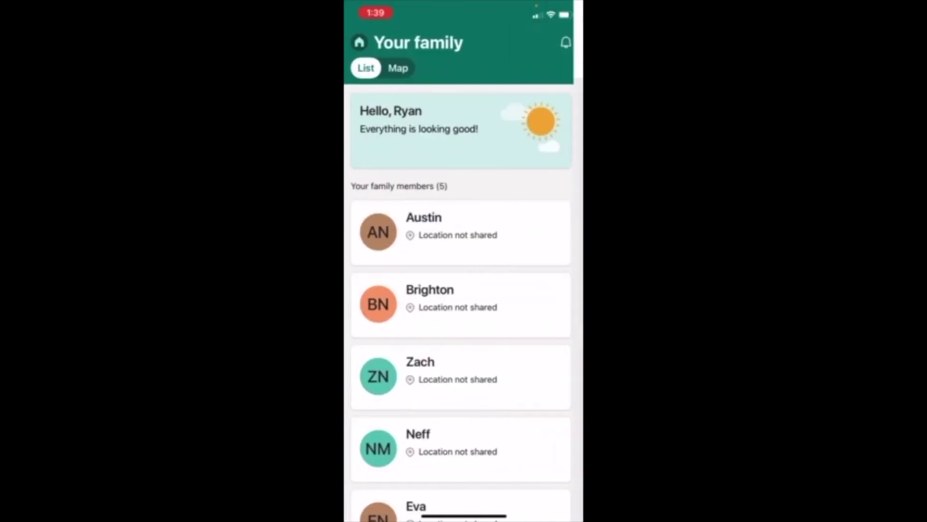
left_click(567, 42)
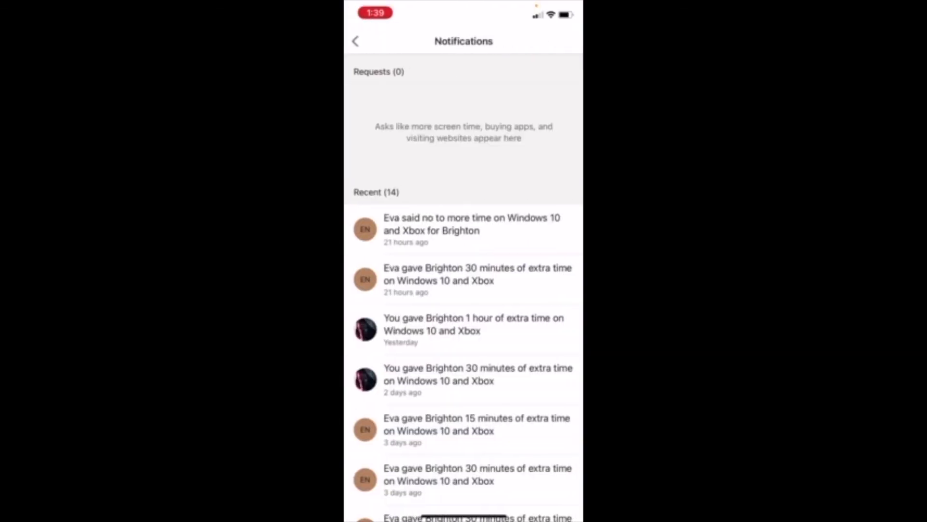
scroll(464, 309, "down", 3)
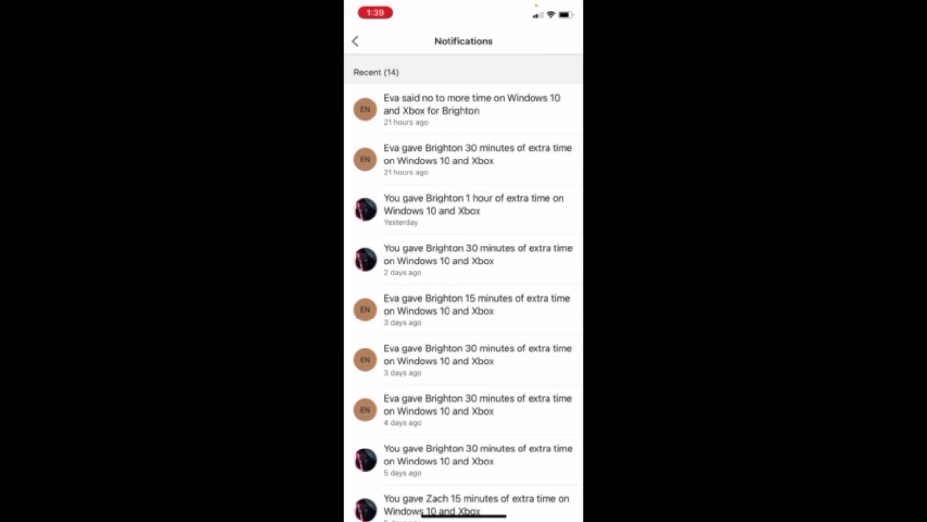
scroll(464, 309, "down", 5)
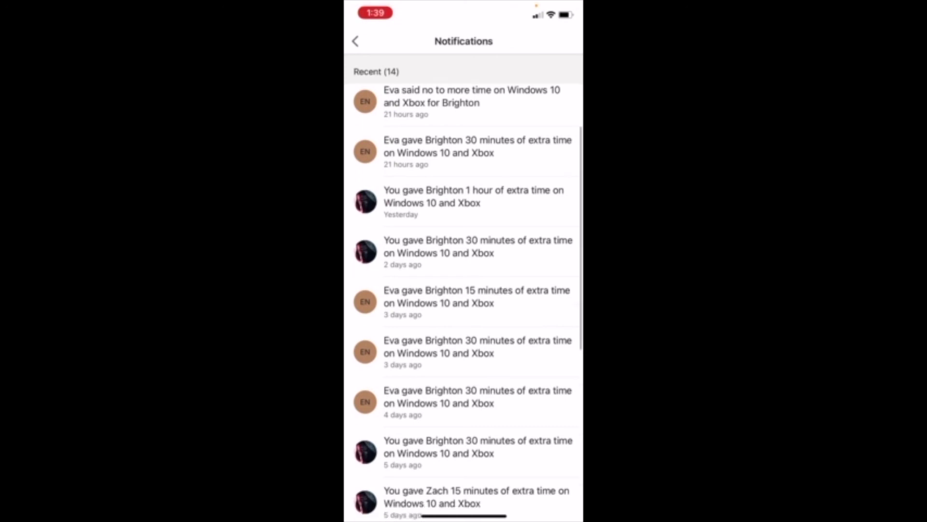
scroll(463, 300, "up", 7)
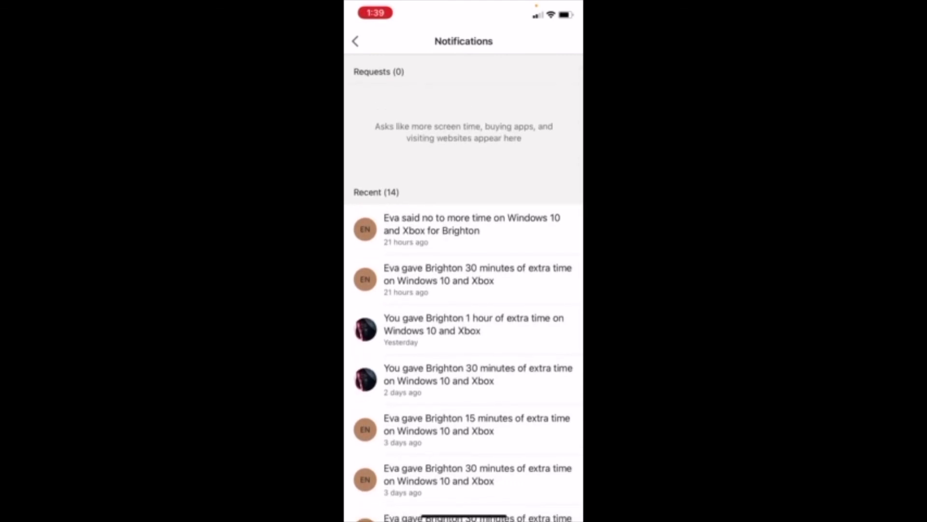
left_click(355, 41)
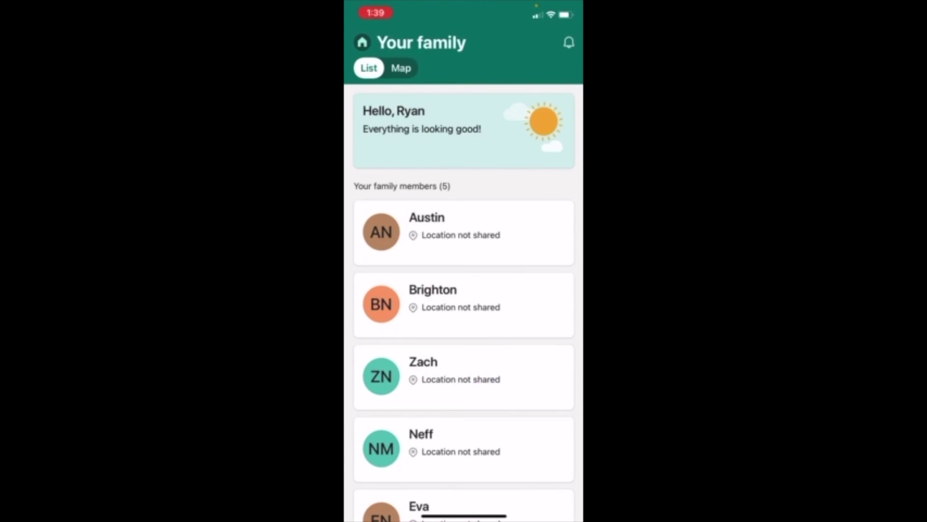
Toggle the Map and List views, then open the third family member's activity details.
left_click(401, 68)
left_click(369, 68)
left_click(464, 377)
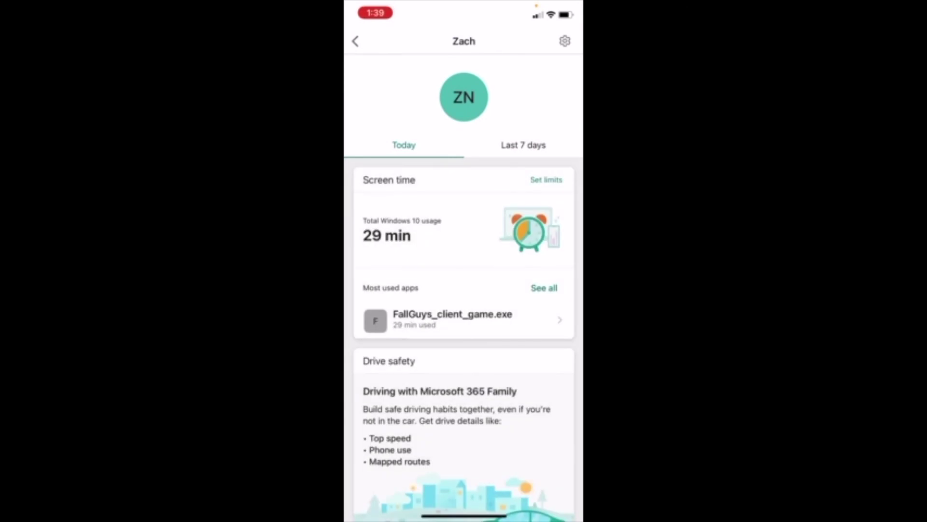
scroll(463, 289, "down", 5)
scroll(464, 290, "down", 1)
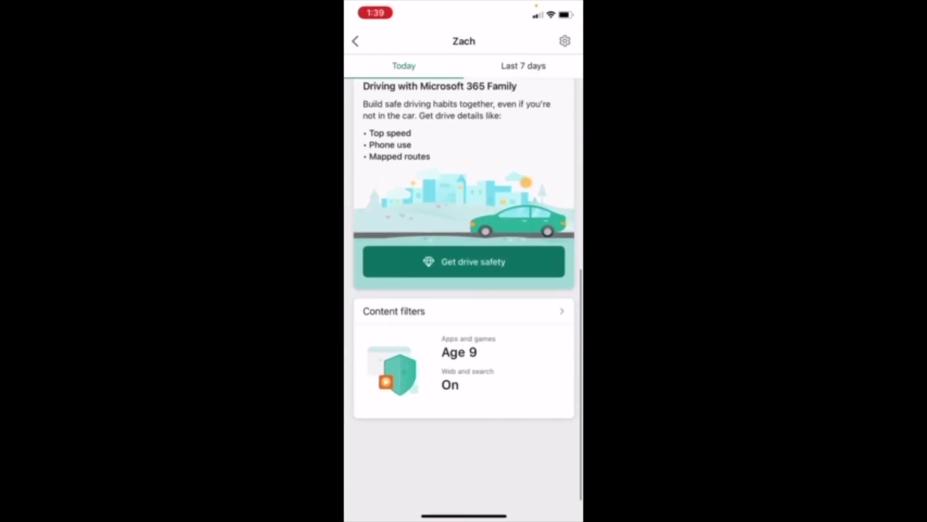
scroll(463, 289, "up", 5)
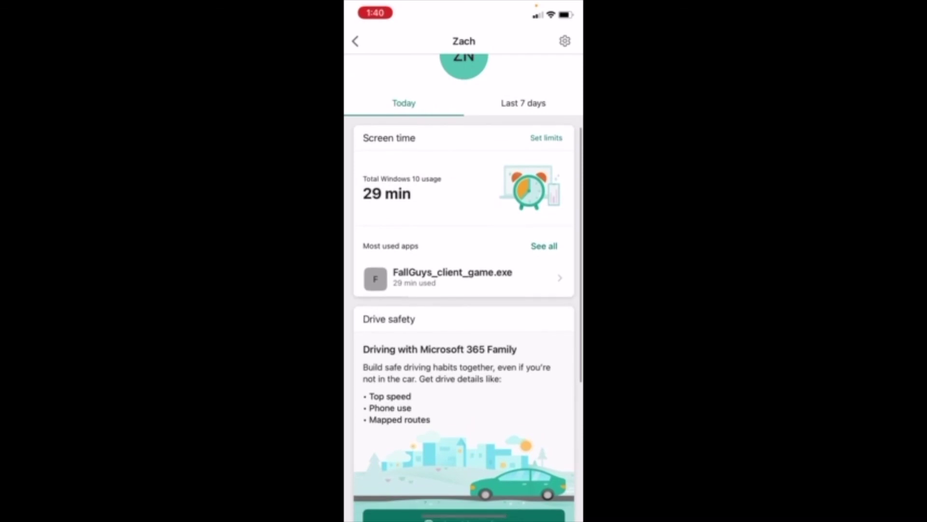
Show the third member's last 7 days: 1 hr 16 min daily average and top apps.
left_click(523, 103)
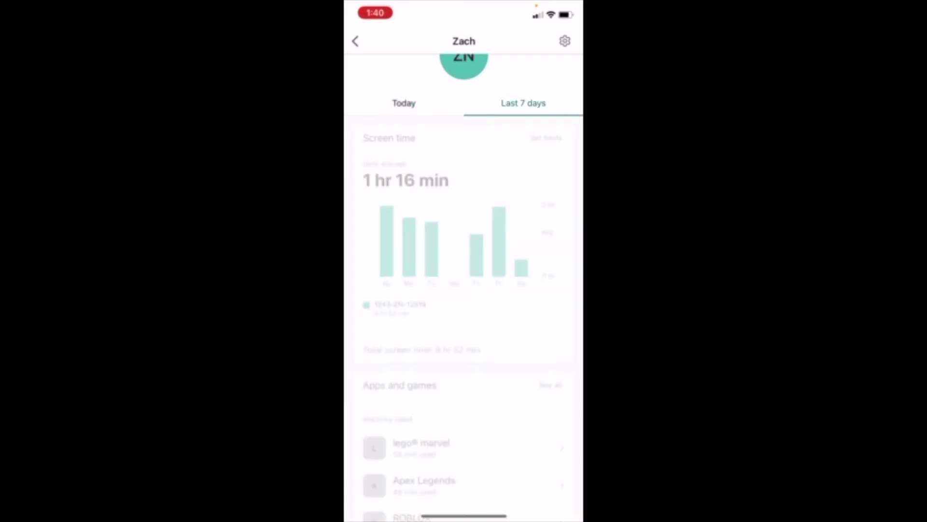
scroll(464, 290, "up", 1)
scroll(464, 290, "down", 5)
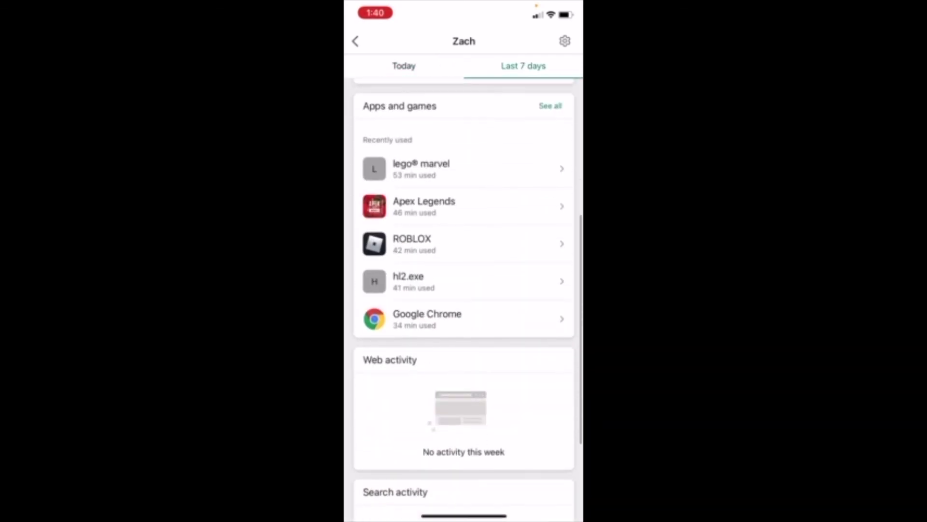